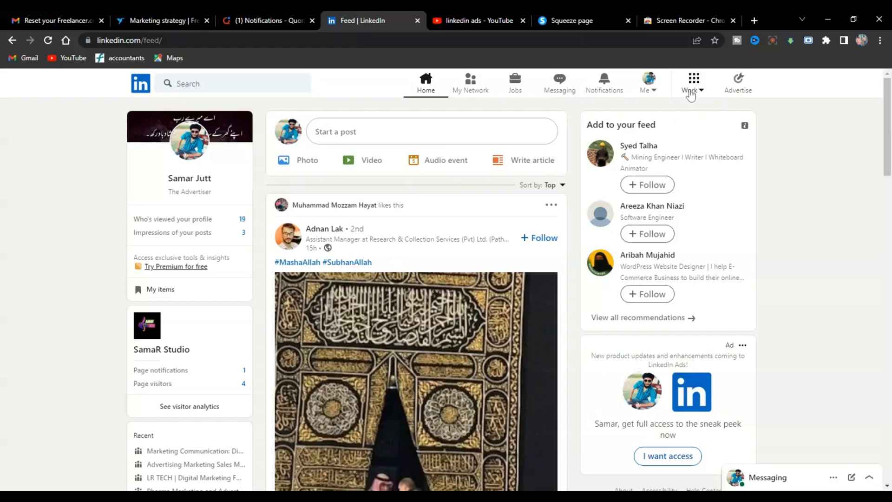
Start creating a LinkedIn company page and choose Company as the page type
left_click(690, 91)
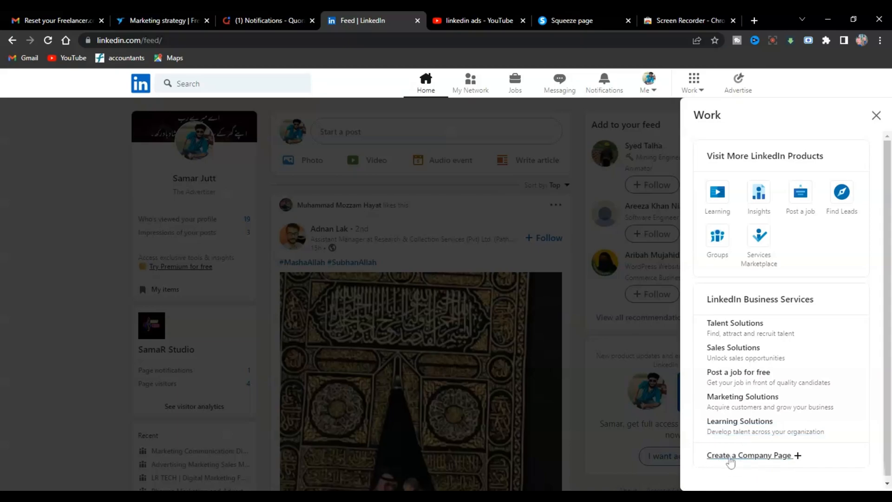
left_click(730, 458)
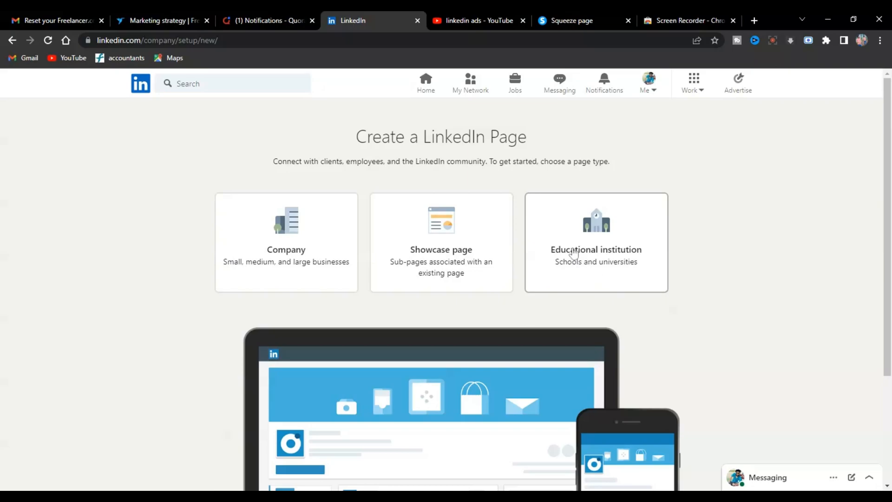
scroll(534, 225, "down", 2)
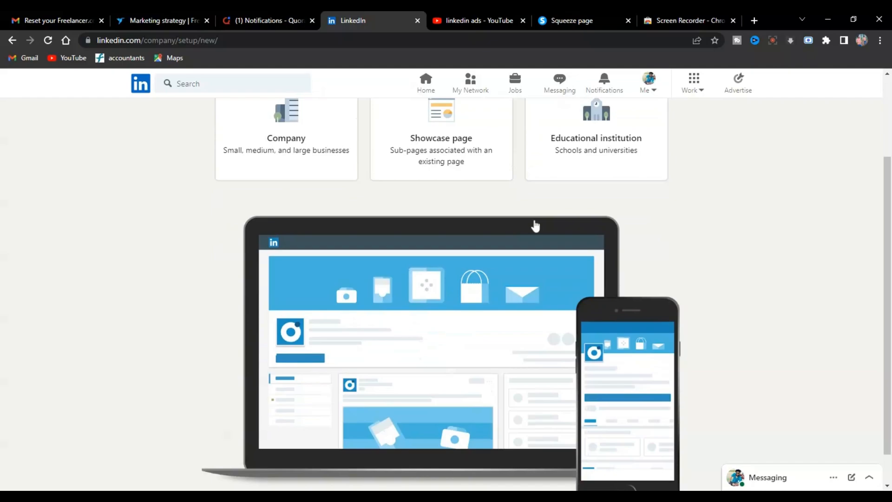
scroll(423, 206, "up", 1)
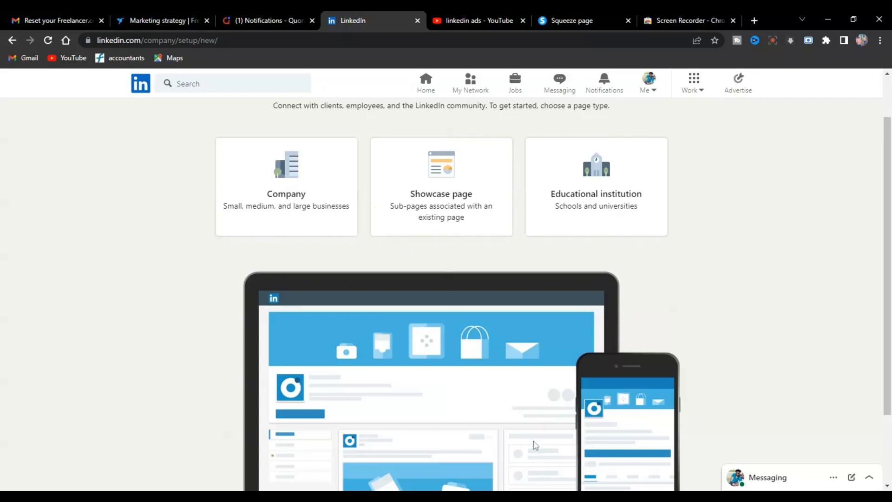
scroll(490, 270, "down", 2)
scroll(490, 271, "up", 3)
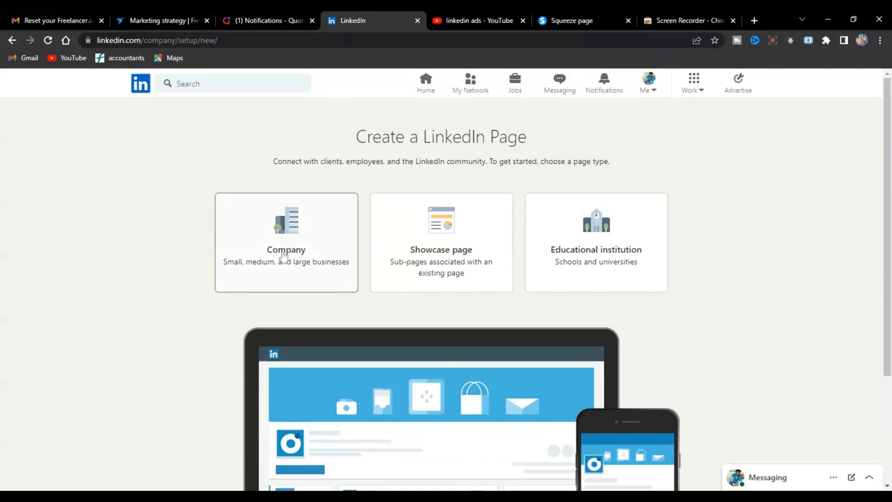
left_click(284, 255)
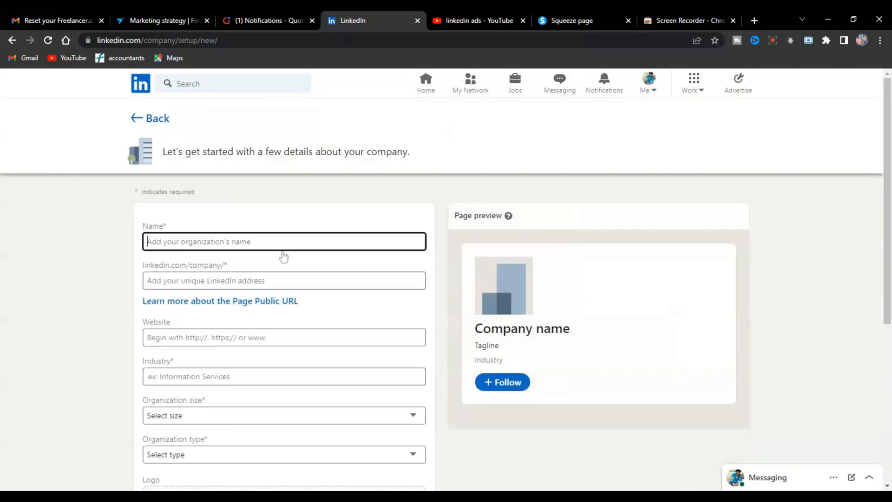
Examine the company details form, from name, public URL and industry through organization size, type, logo, tagline and the authorization checkbox
scroll(283, 256, "down", 3)
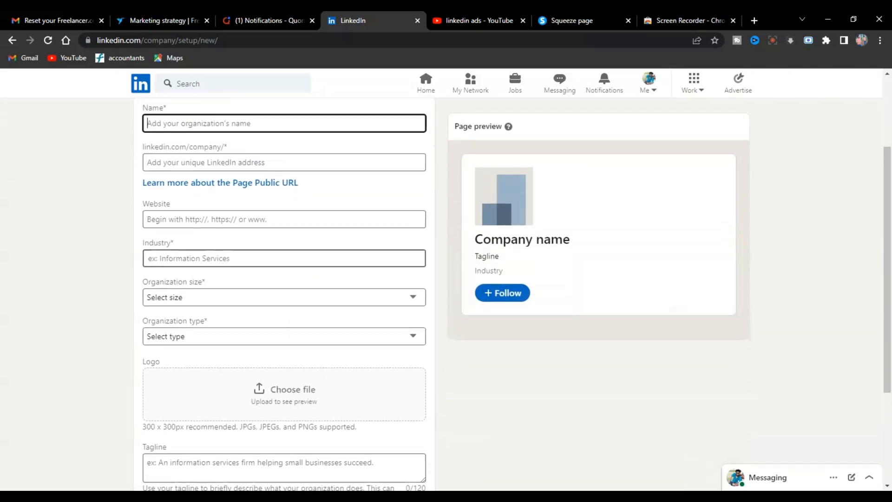
scroll(141, 202, "up", 2)
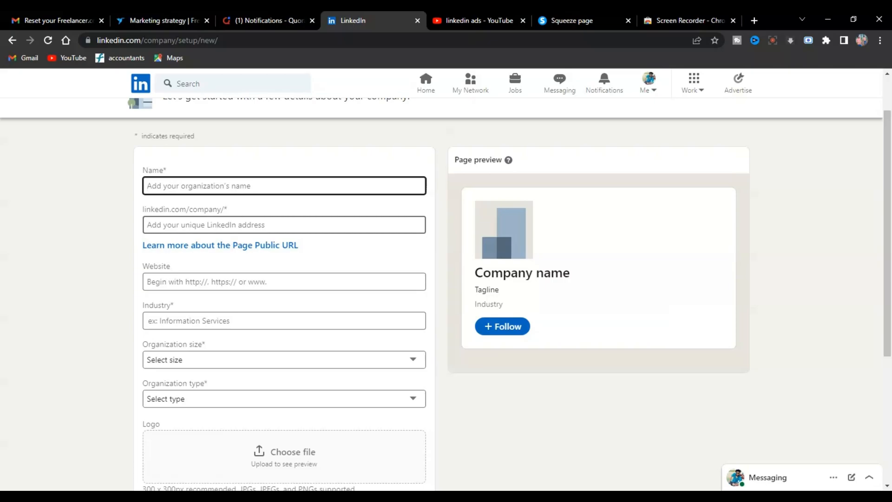
scroll(163, 240, "down", 2)
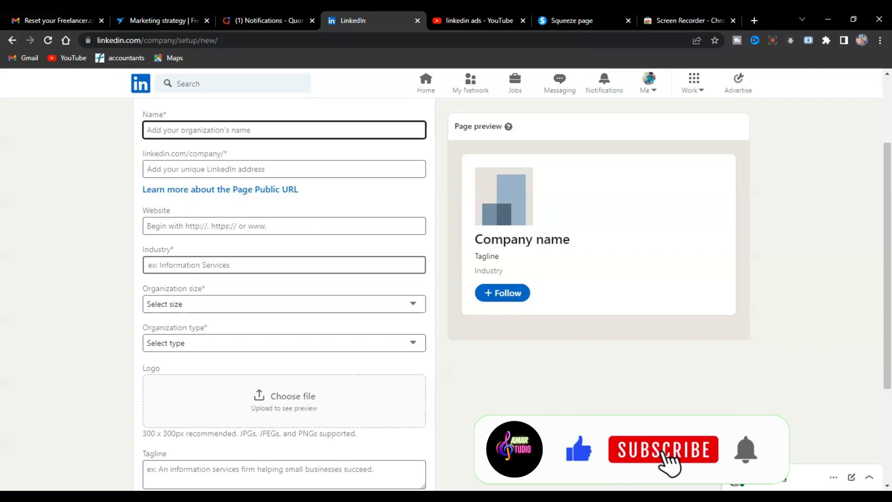
left_click(203, 309)
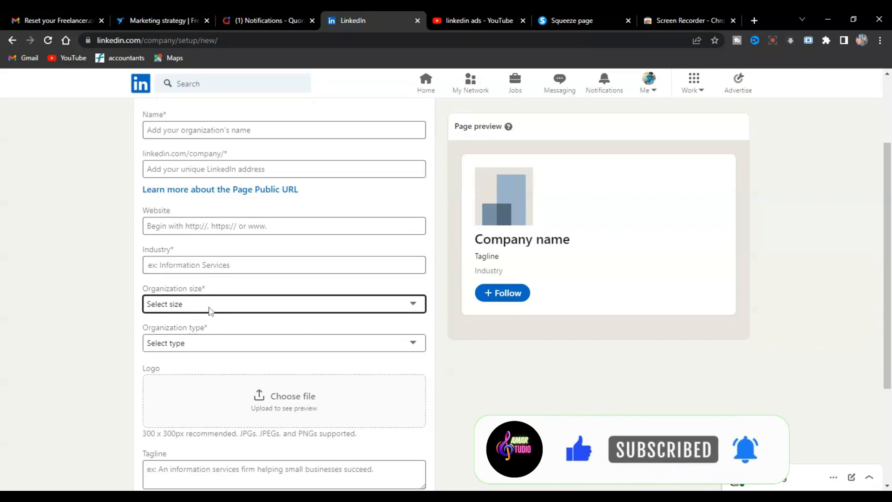
left_click(224, 348)
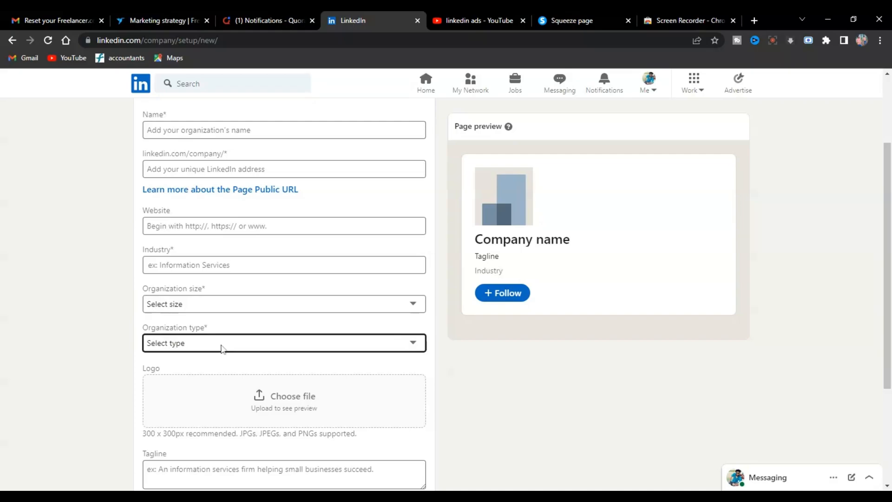
scroll(225, 351, "down", 2)
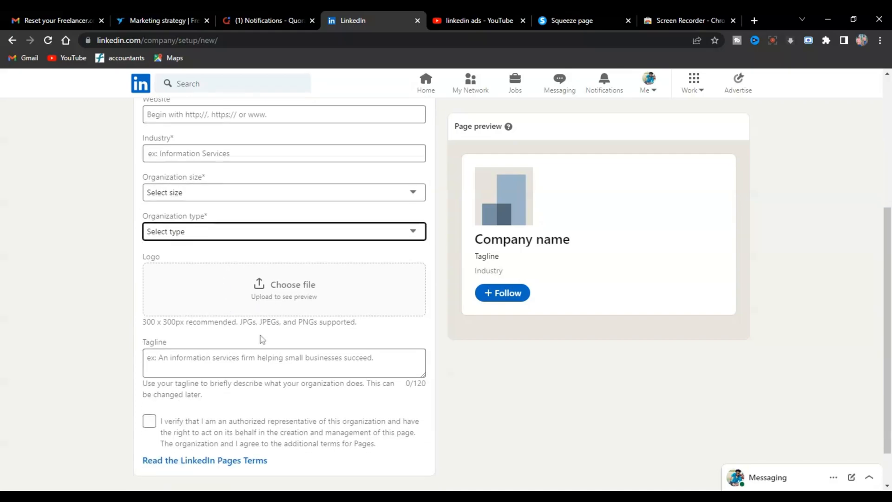
scroll(233, 420, "down", 1)
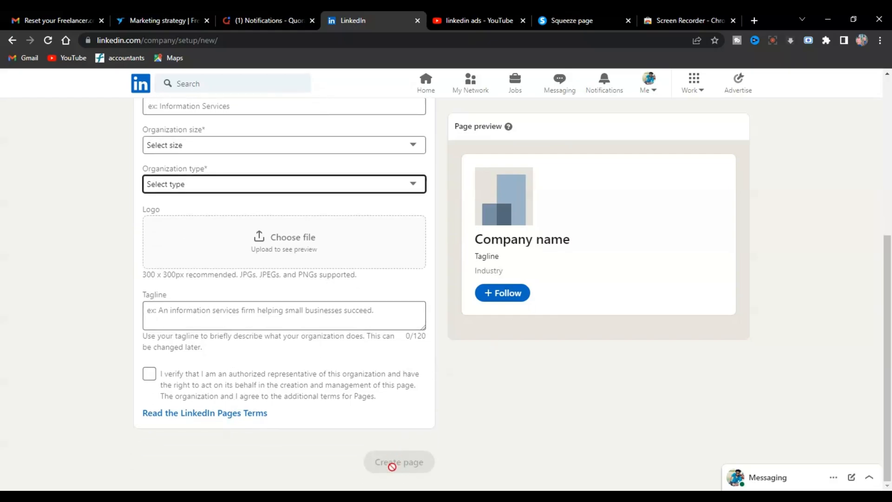
scroll(215, 219, "up", 5)
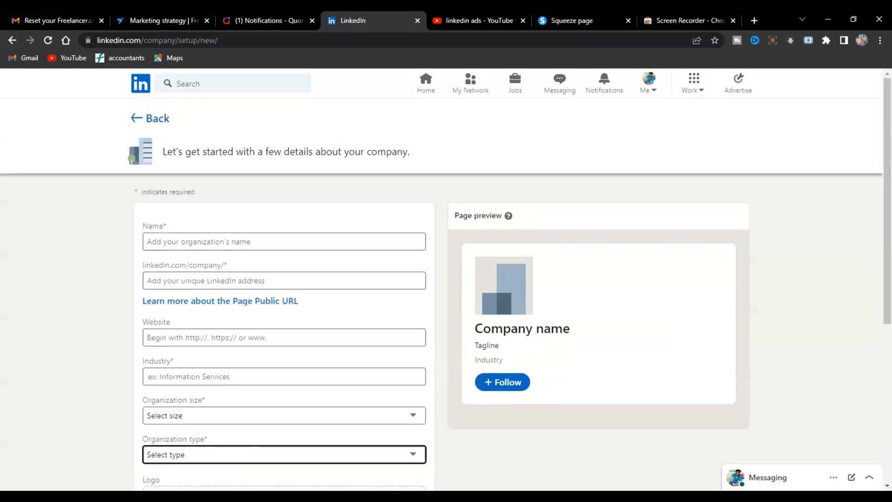
scroll(260, 207, "down", 1)
scroll(255, 379, "down", 4)
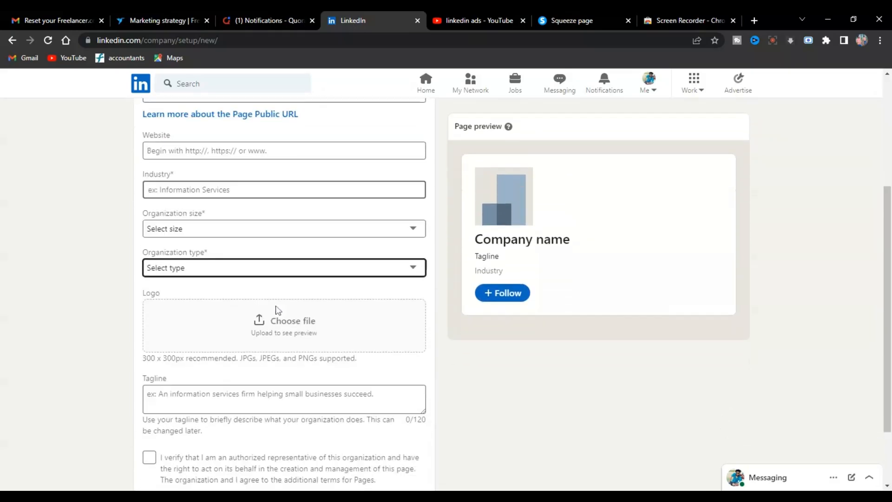
scroll(361, 433, "down", 1)
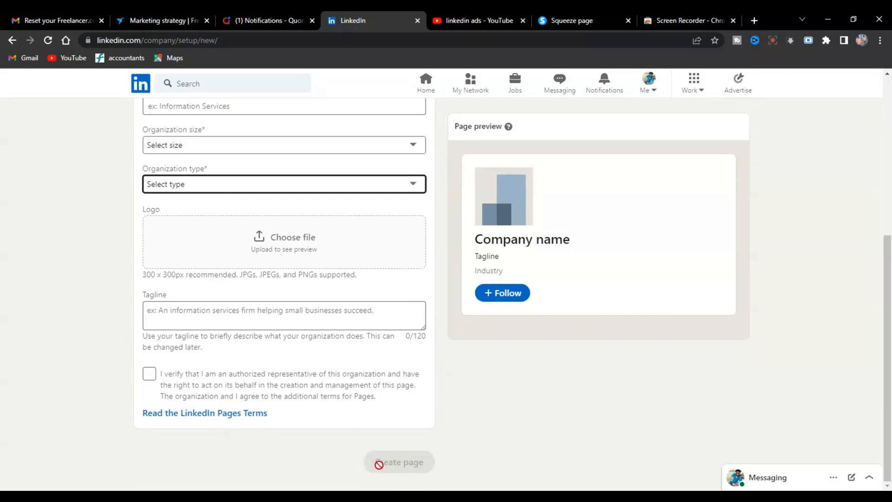
scroll(300, 318, "up", 6)
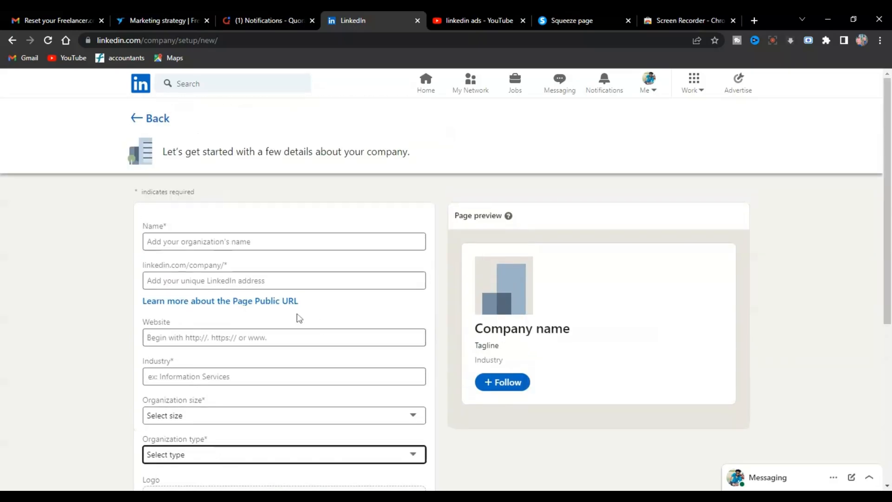
Leave the company creation form, return to the home feed and open the existing SamaR Studio page
left_click(140, 120)
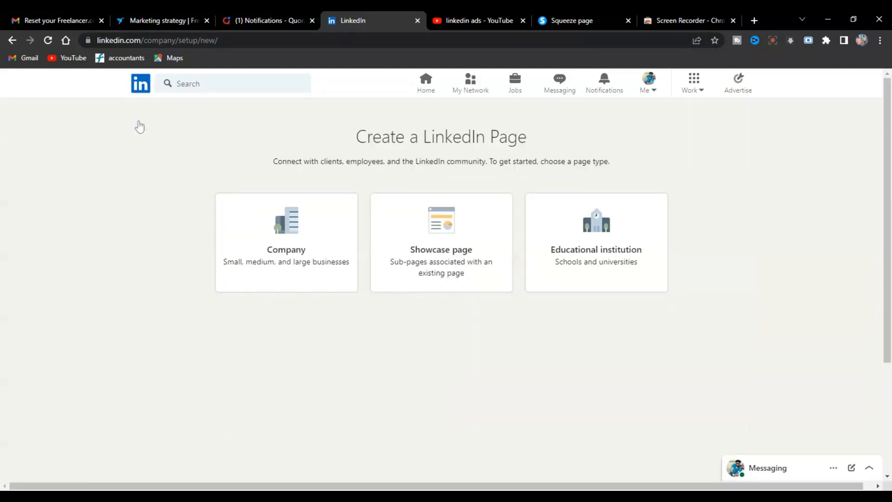
left_click(424, 89)
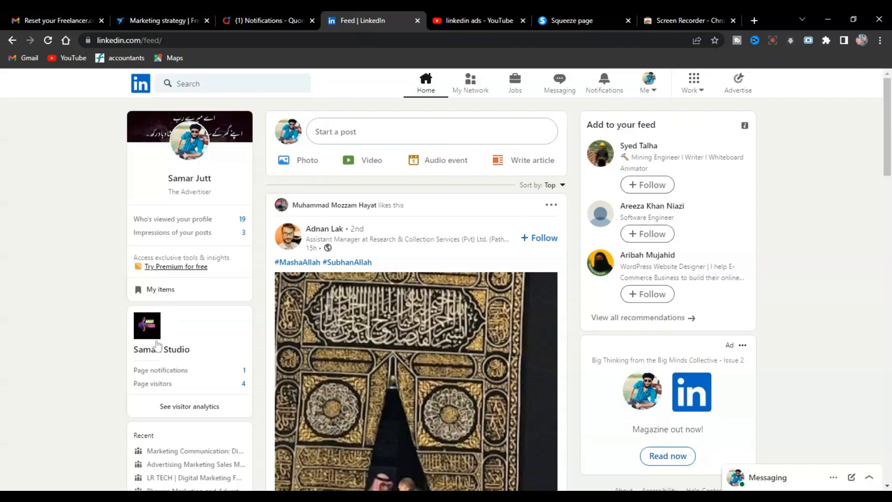
left_click(165, 353)
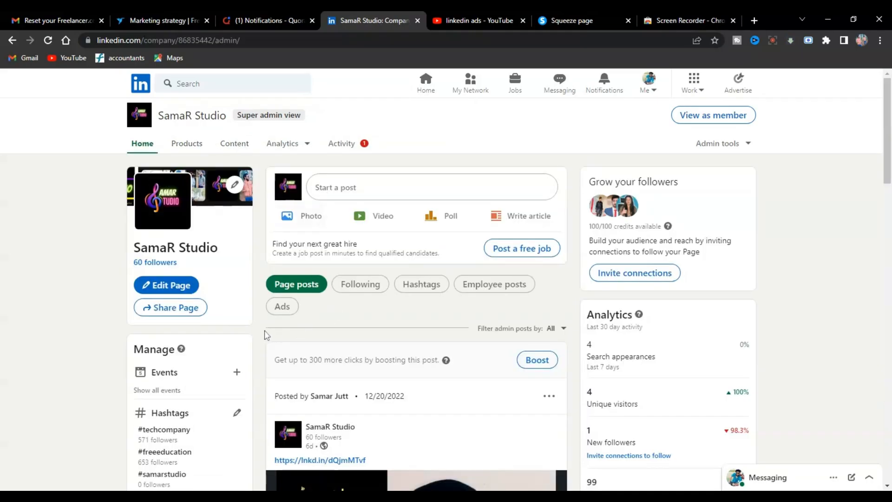
Review the posts published on the SamaR Studio page in the admin view
scroll(297, 311, "down", 5)
scroll(330, 290, "up", 5)
scroll(371, 289, "down", 5)
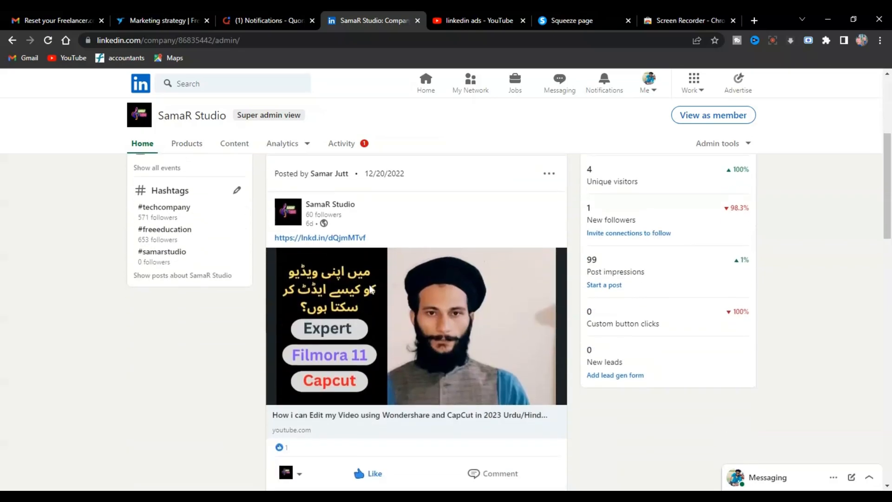
scroll(372, 289, "down", 7)
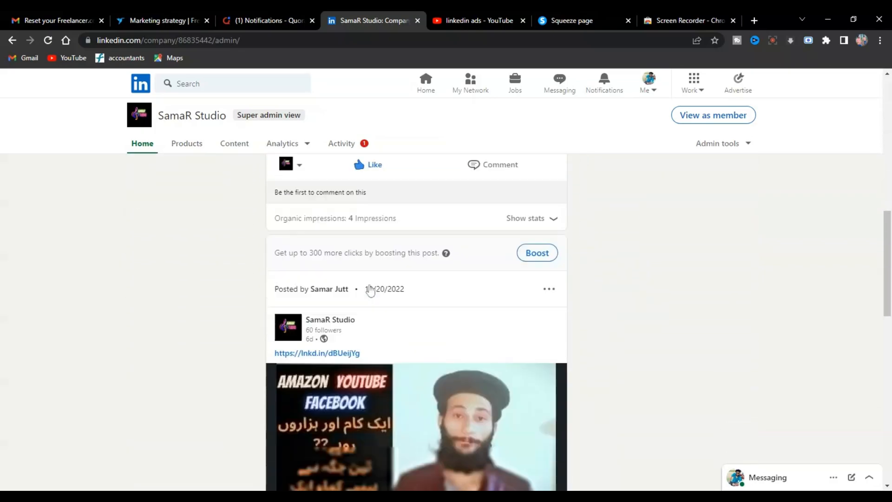
scroll(371, 291, "down", 8)
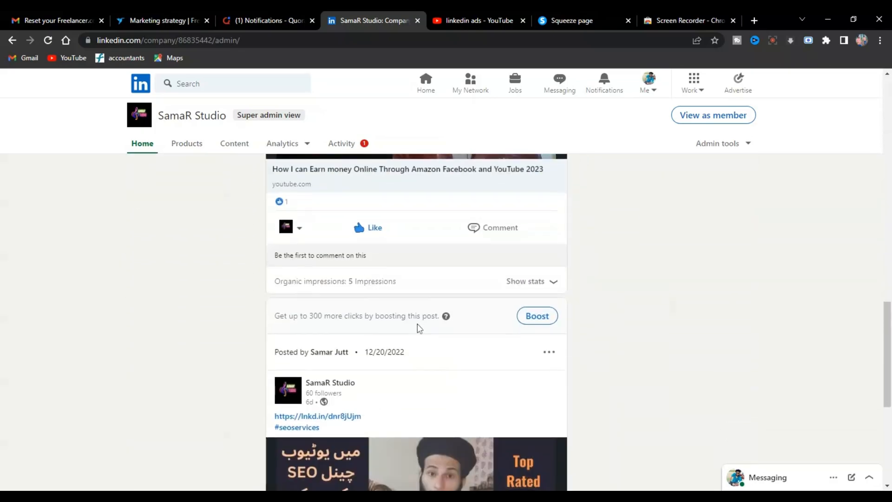
scroll(419, 328, "down", 7)
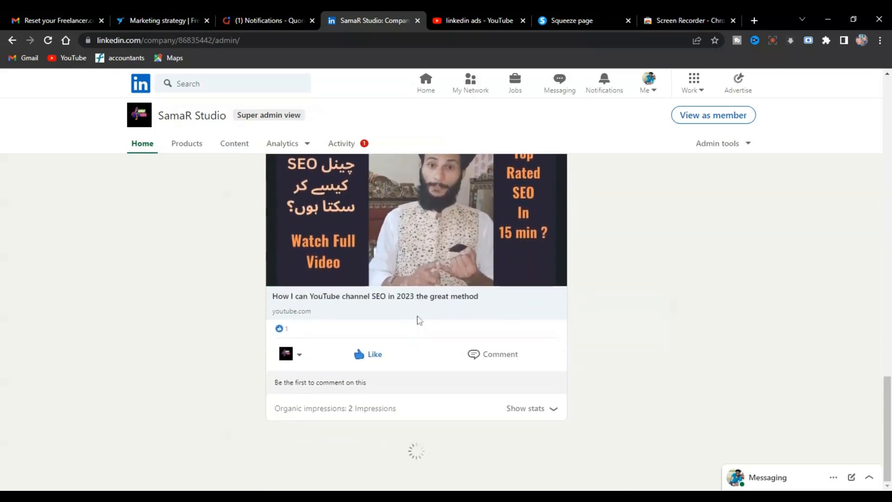
scroll(419, 320, "up", 20)
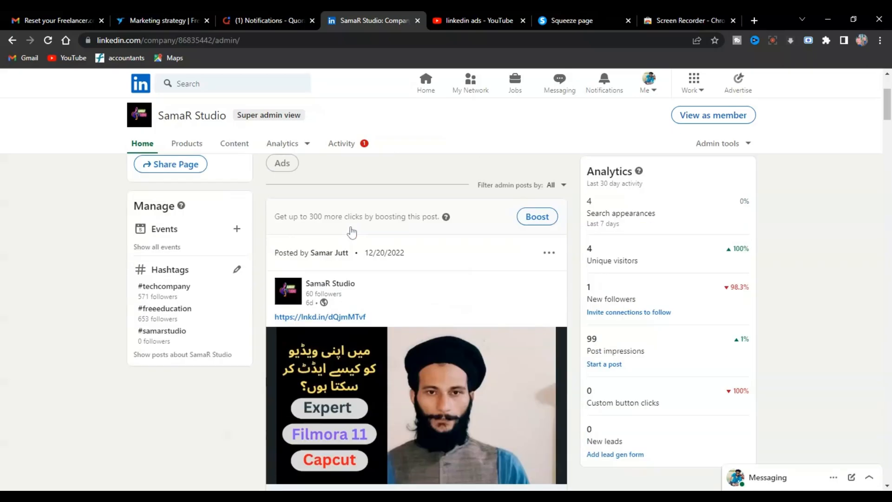
scroll(351, 232, "up", 3)
Look through the page's Activity, Analytics options, Content and Products sections, including the Ads on social media product details
left_click(350, 145)
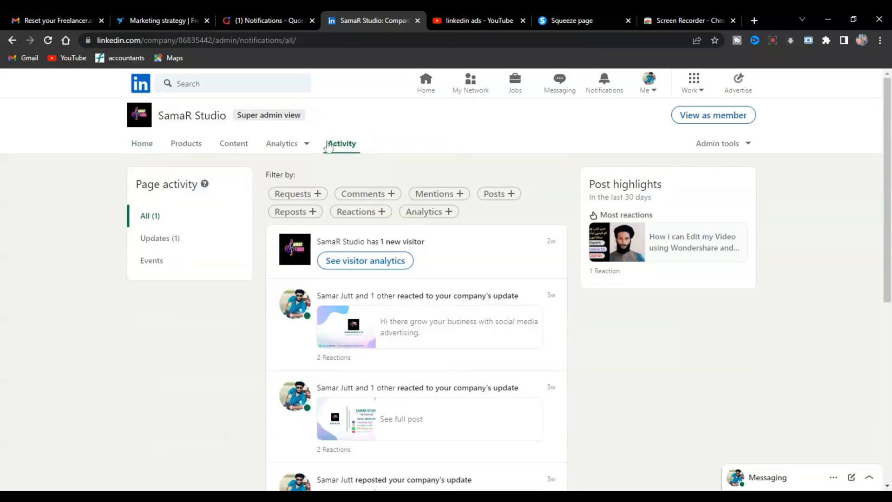
left_click(277, 147)
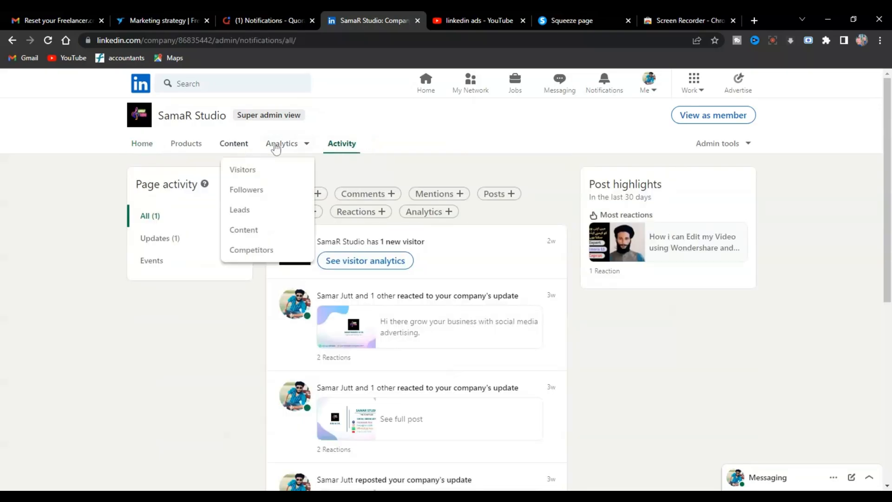
left_click(232, 145)
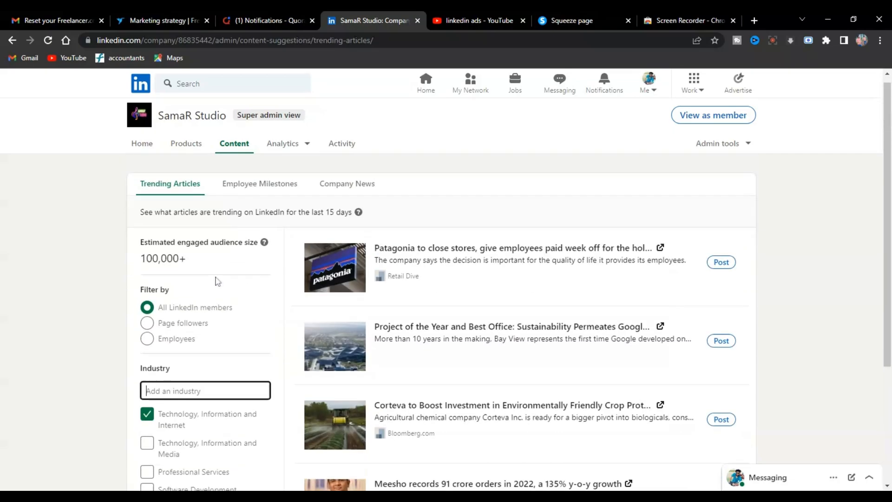
left_click(185, 149)
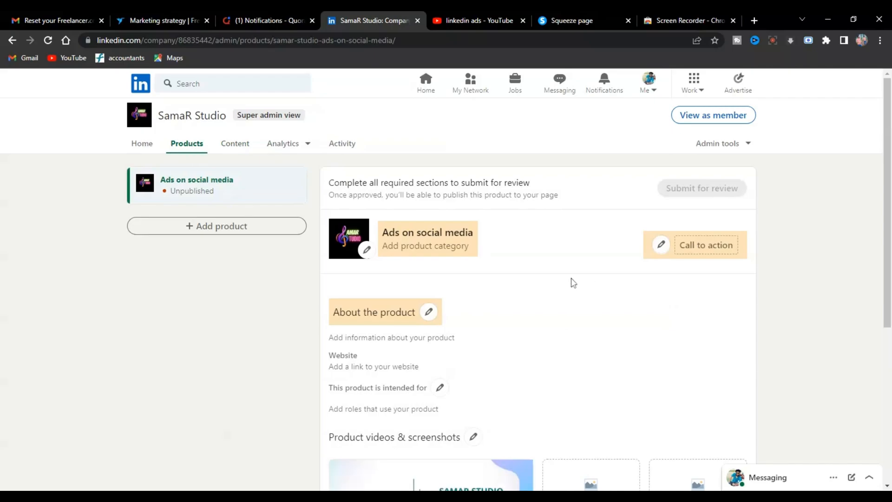
scroll(572, 283, "down", 5)
scroll(465, 297, "up", 5)
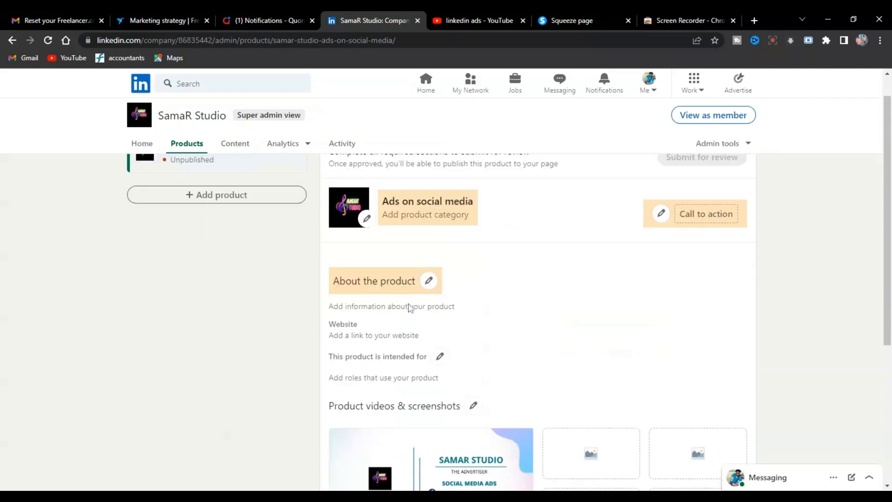
Return to the page's admin home and look over the latest post and the 30-day analytics
left_click(137, 146)
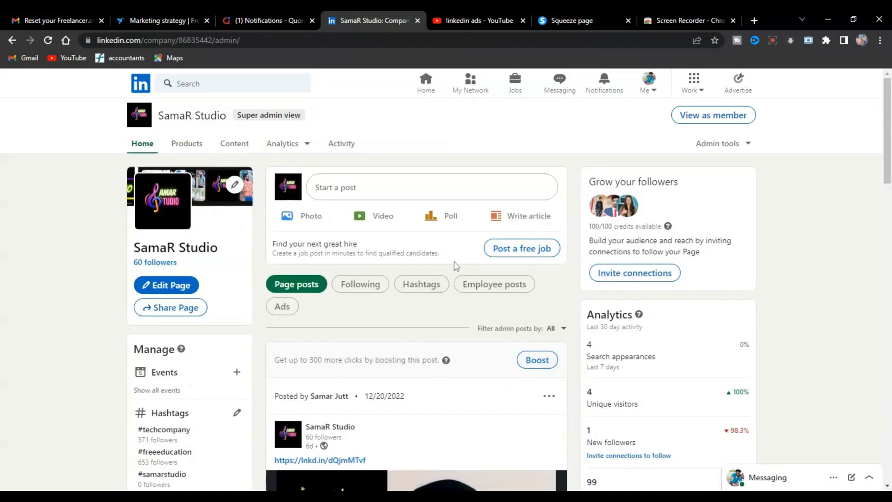
scroll(449, 242, "down", 5)
scroll(460, 367, "up", 5)
scroll(322, 329, "down", 4)
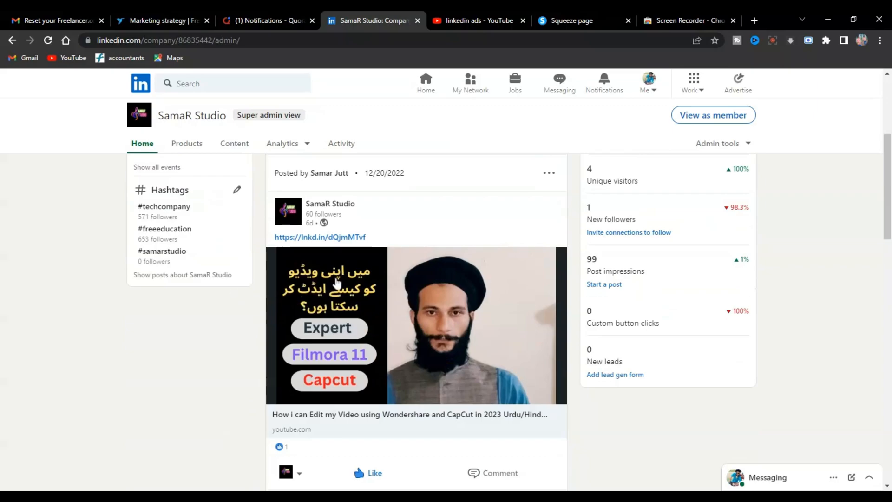
scroll(374, 268, "up", 4)
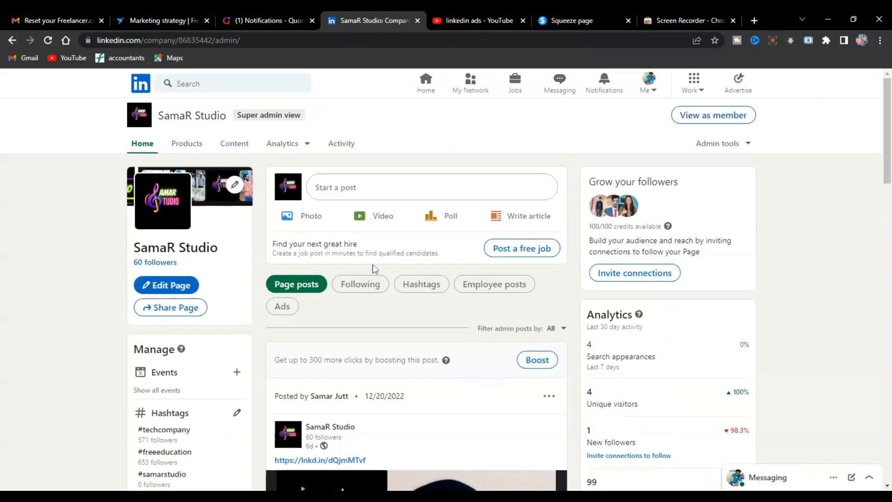
View the SamaR Studio page as a member and look over its About section and page posts
left_click(709, 123)
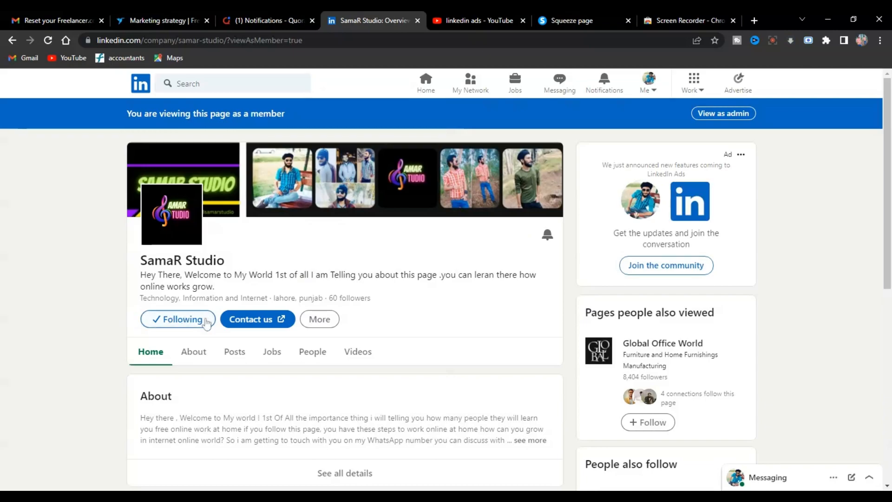
scroll(398, 328, "down", 5)
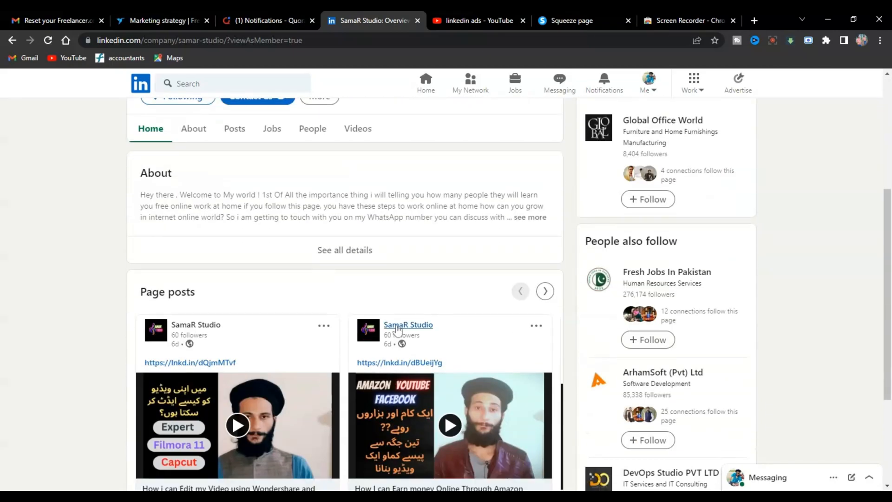
Finish looking over the member view, return to the admin view and review the admin home of the SamaR Studio page
scroll(398, 329, "down", 2)
scroll(395, 328, "up", 7)
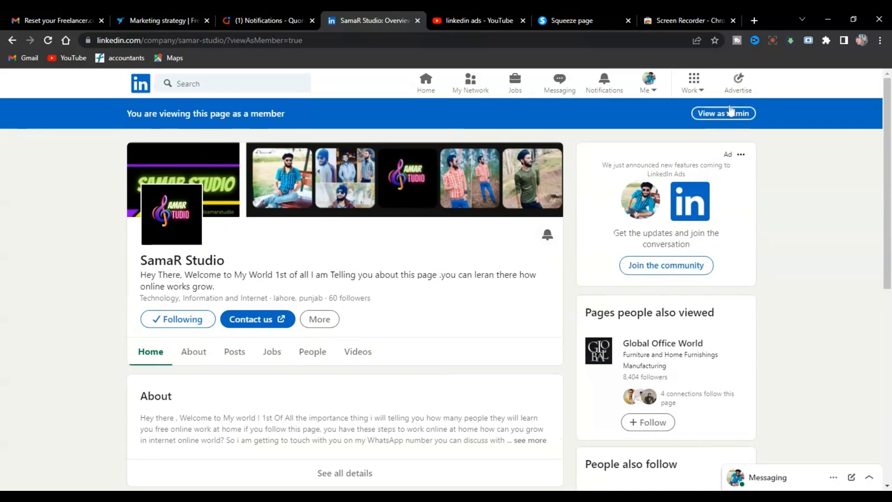
left_click(706, 114)
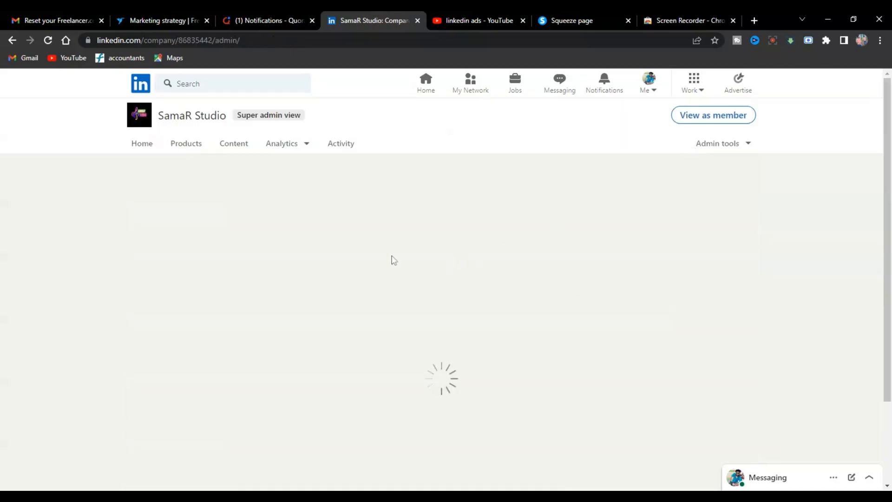
scroll(188, 310, "down", 2)
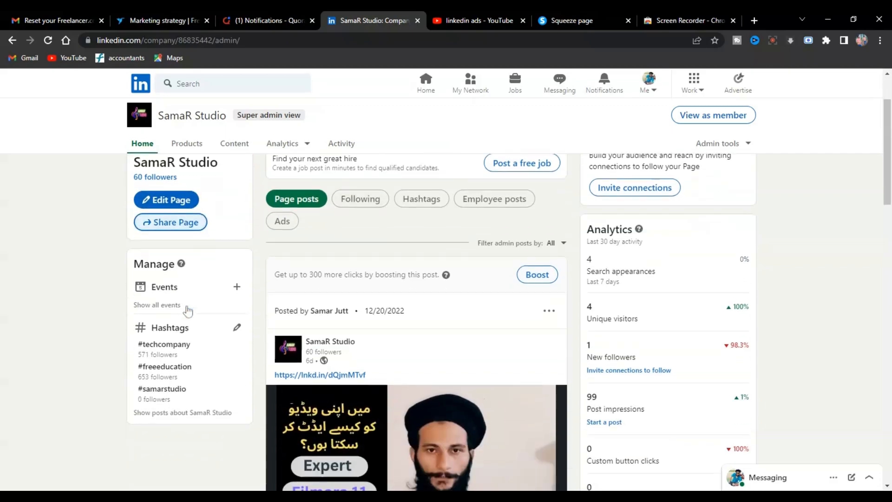
scroll(188, 310, "down", 2)
scroll(483, 302, "up", 4)
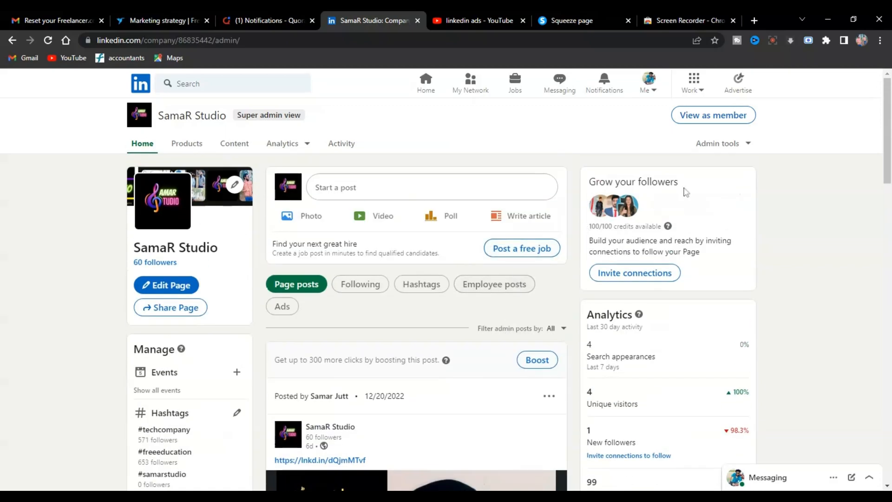
Open Campaign Manager from the company page and go to the campaign groups of the ad account created 12/10/2022
left_click(739, 89)
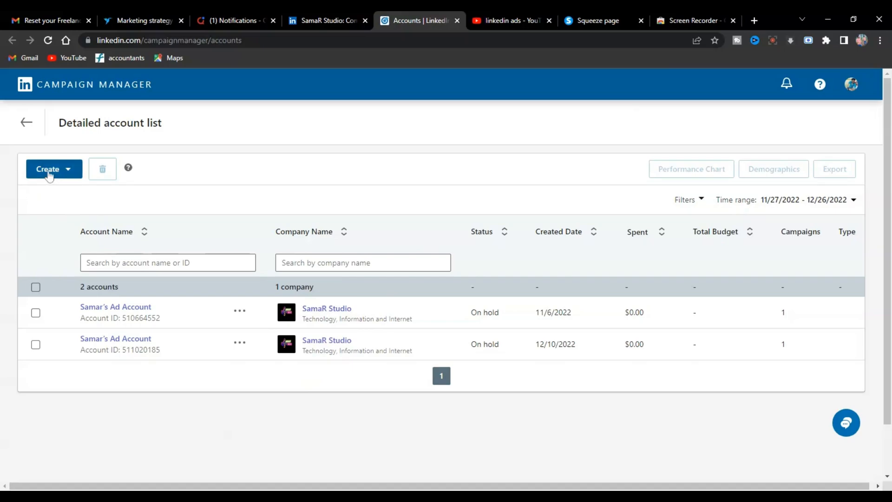
left_click(63, 172)
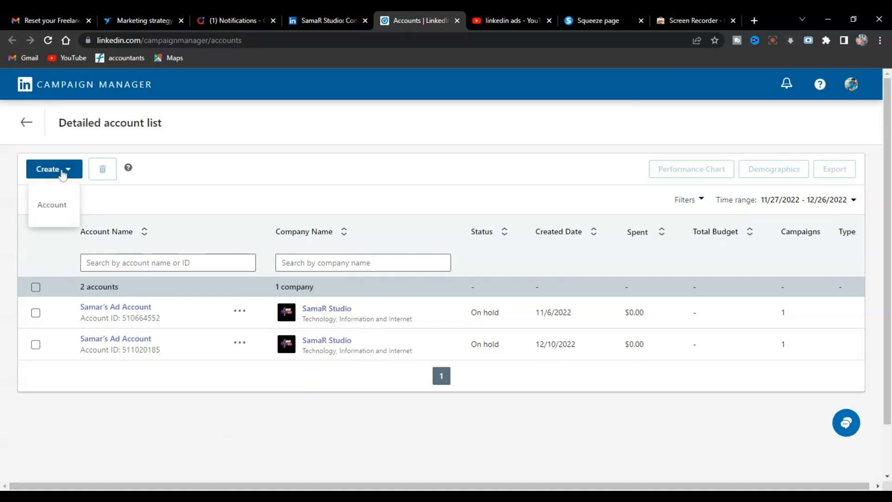
left_click(64, 173)
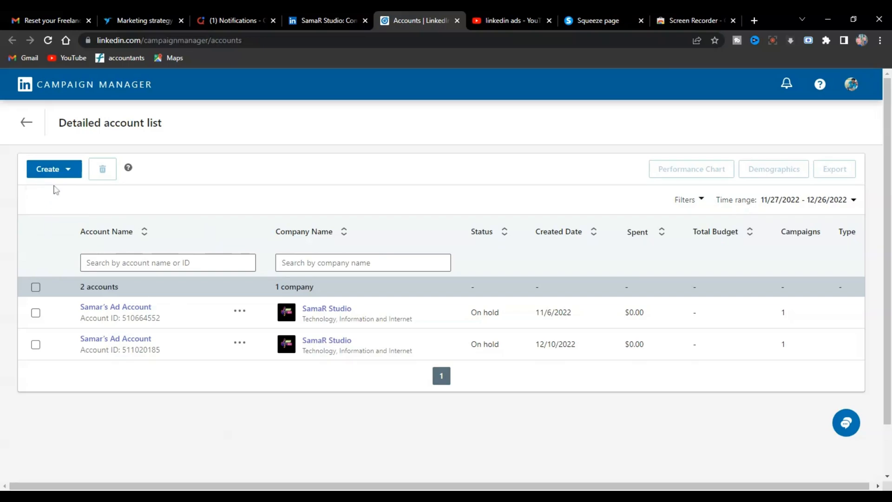
left_click(56, 173)
left_click(57, 174)
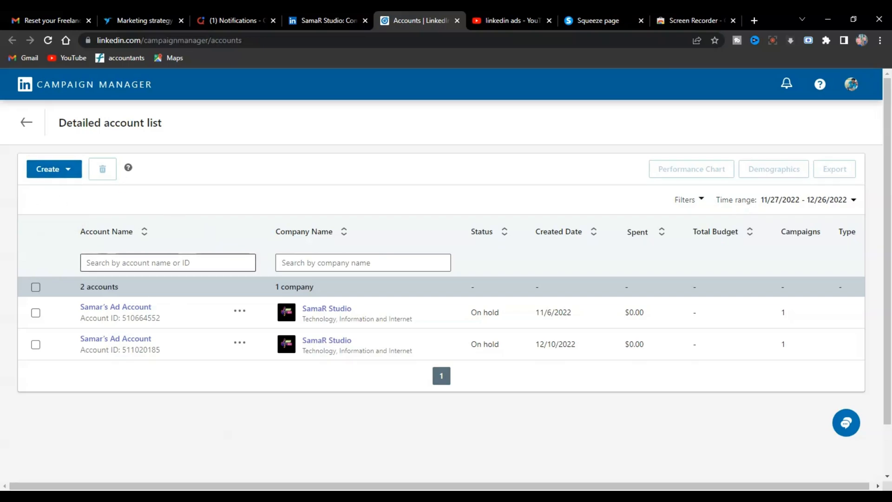
left_click(26, 122)
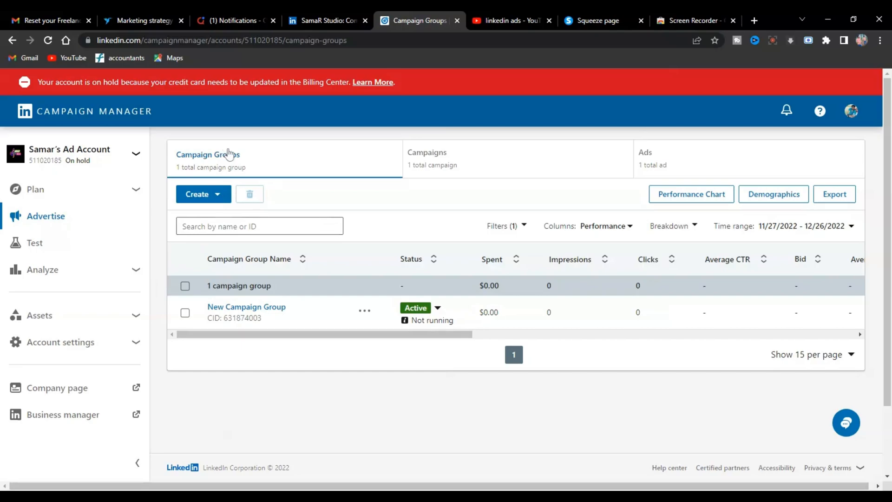
left_click(215, 195)
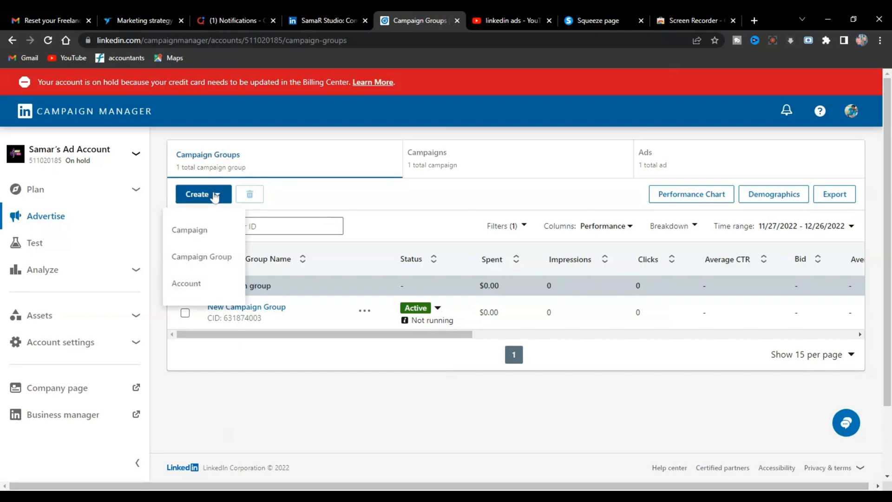
left_click(215, 195)
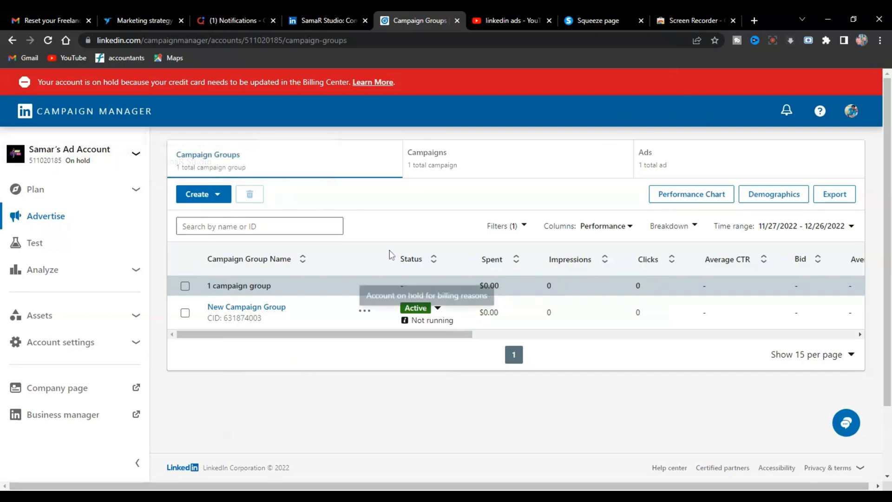
left_click(339, 14)
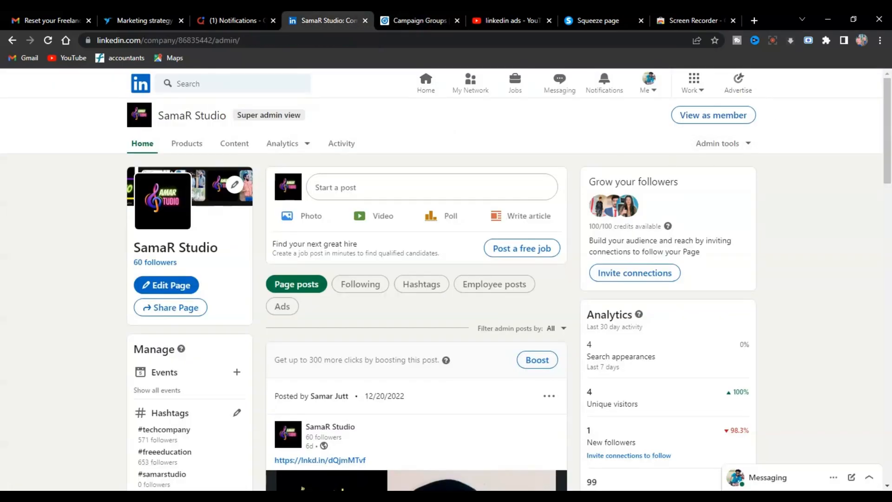
left_click(431, 21)
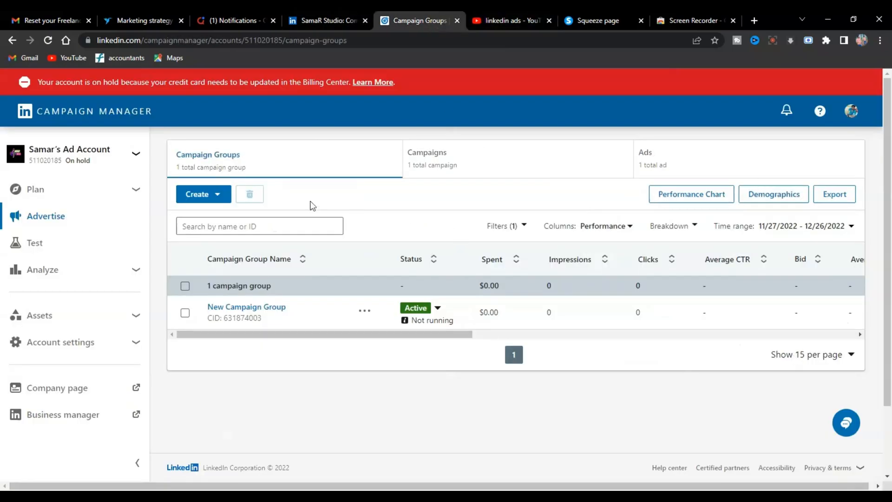
Start a new campaign and save the selected New Campaign Group with an end date of 12/31/2022
left_click(197, 194)
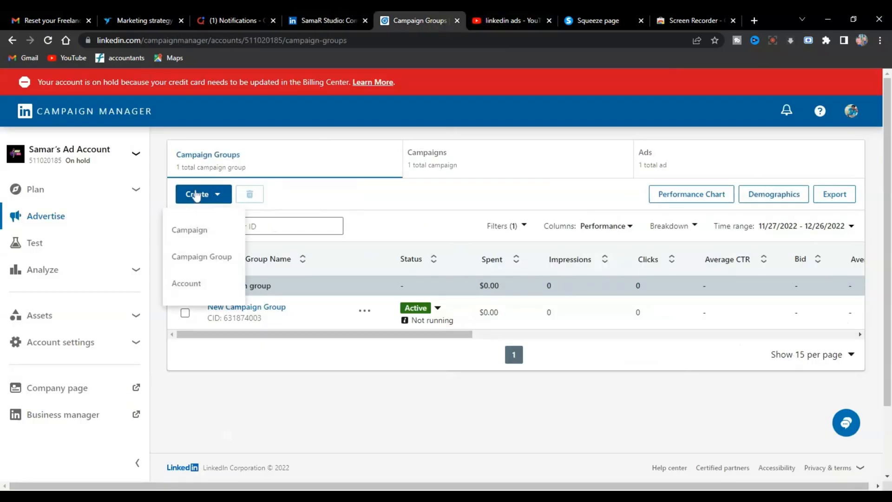
left_click(203, 235)
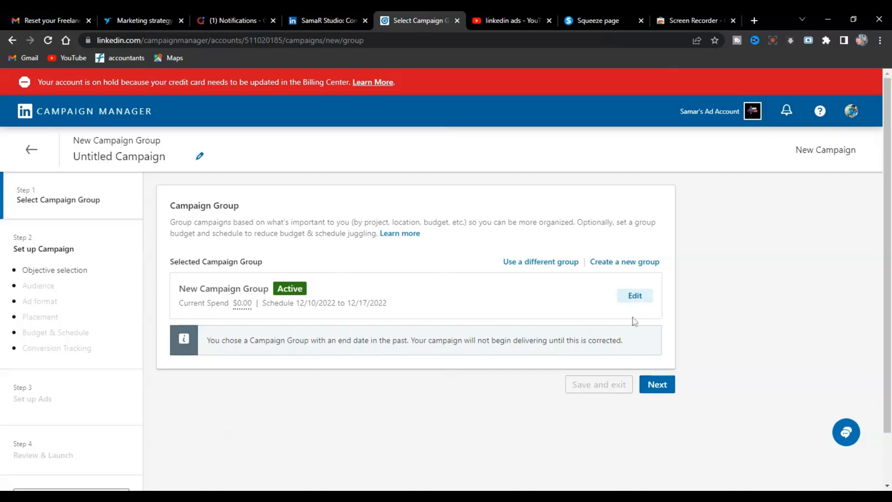
scroll(528, 337, "down", 3)
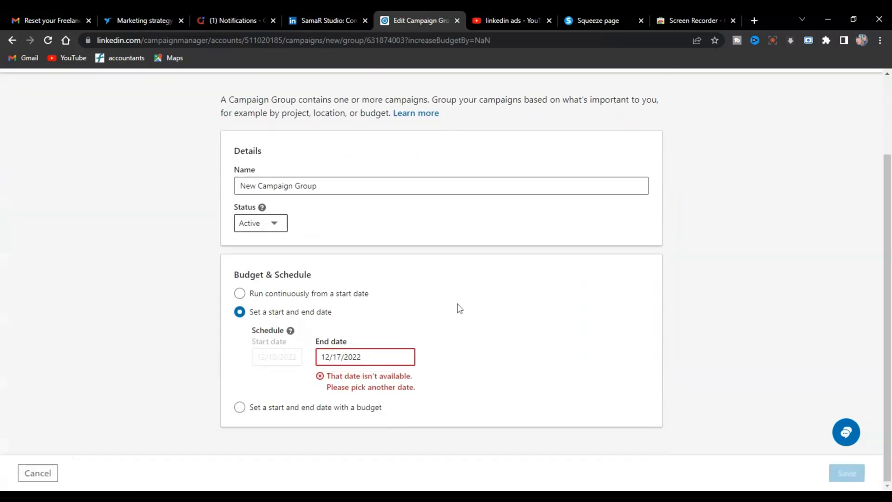
left_click(349, 357)
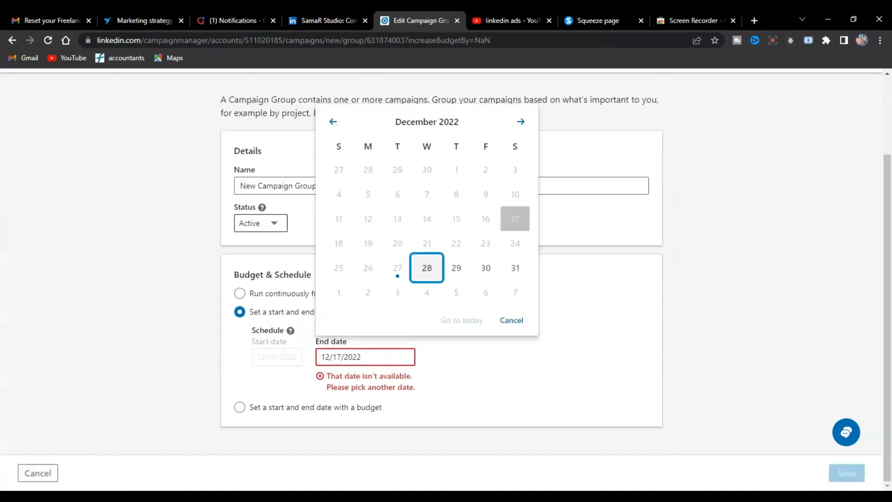
left_click(518, 278)
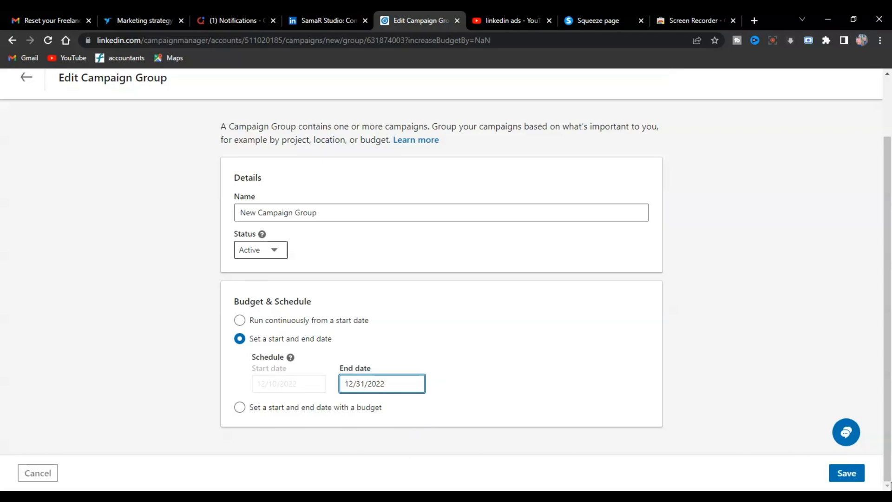
left_click(847, 473)
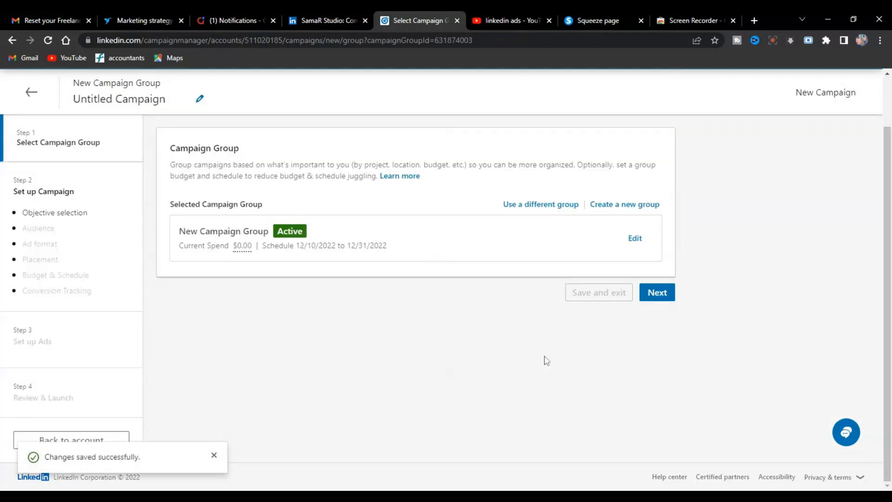
left_click(660, 294)
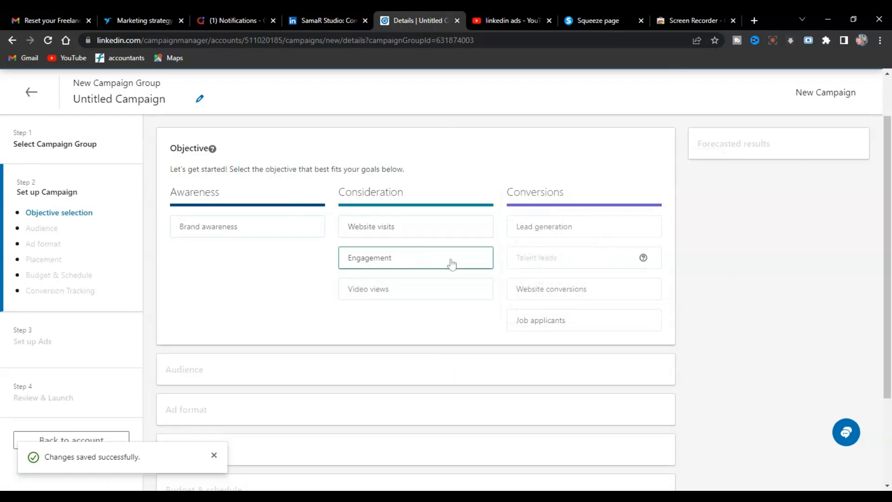
mouse_move(382, 232)
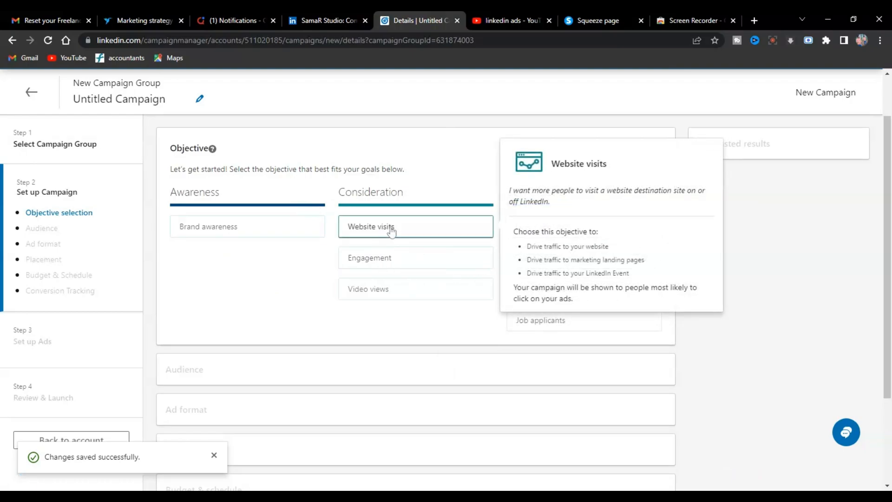
left_click(392, 231)
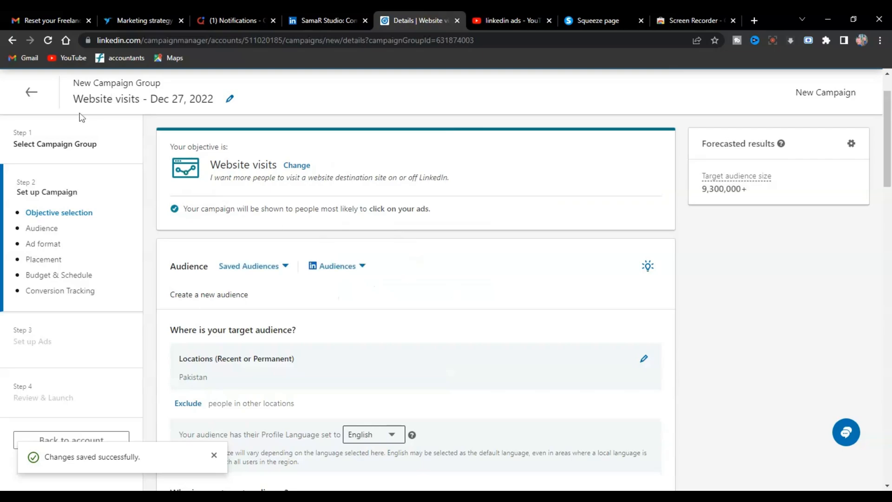
left_click(31, 92)
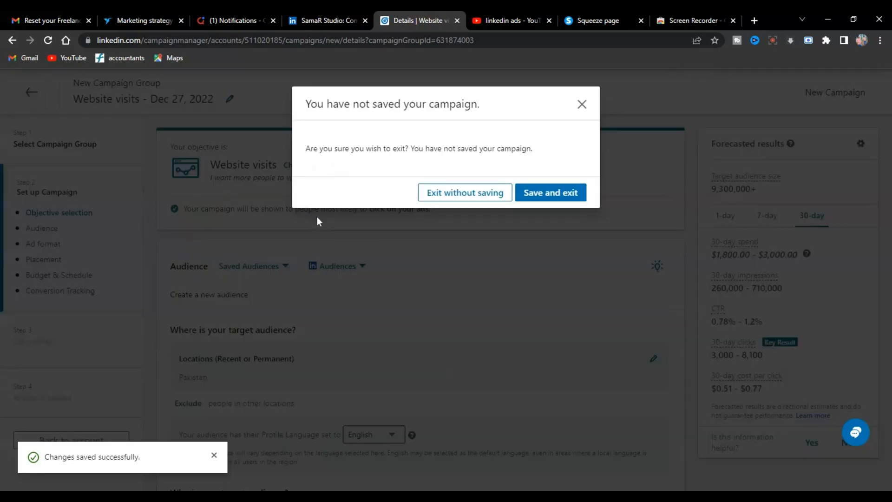
left_click(446, 195)
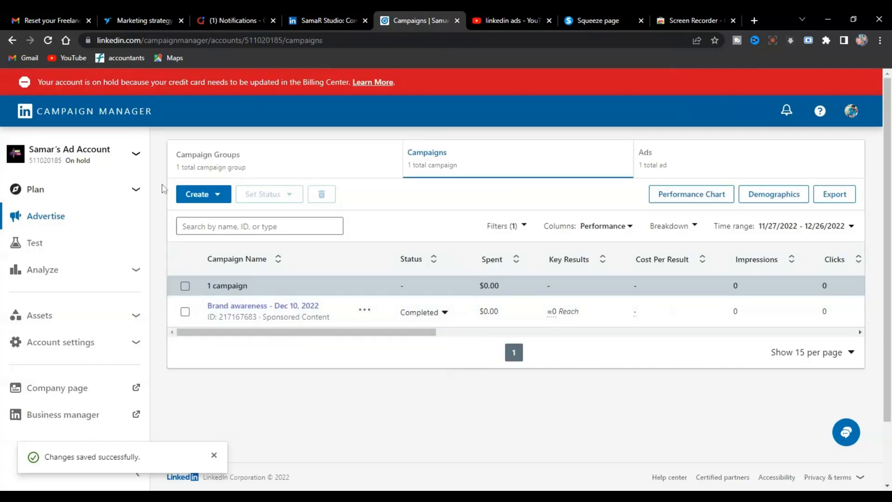
Create a new campaign in New Campaign Group and choose Video views as its objective
left_click(211, 192)
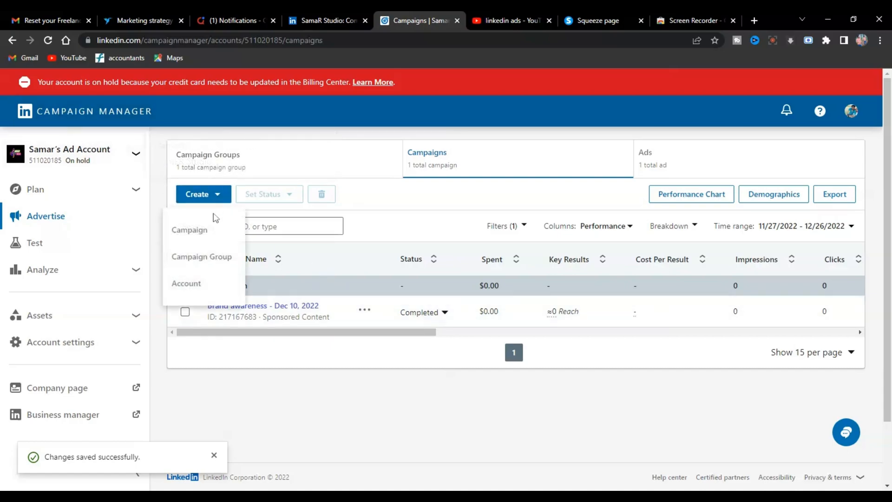
left_click(208, 227)
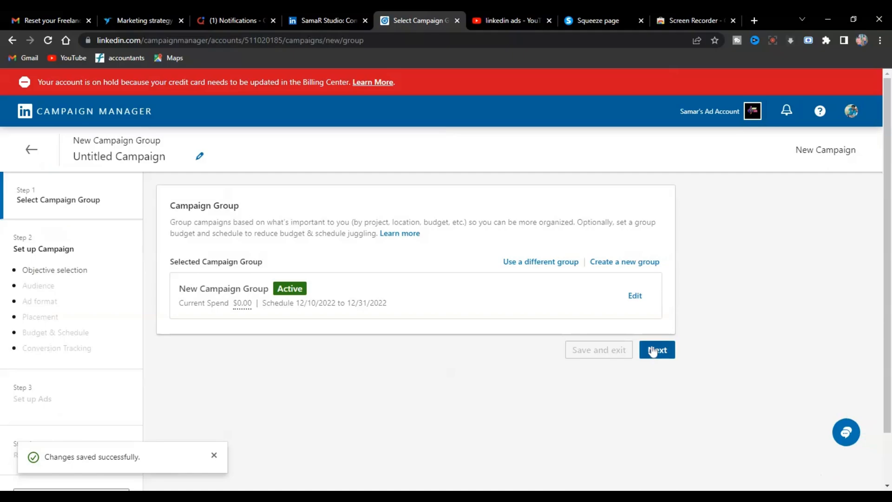
left_click(653, 351)
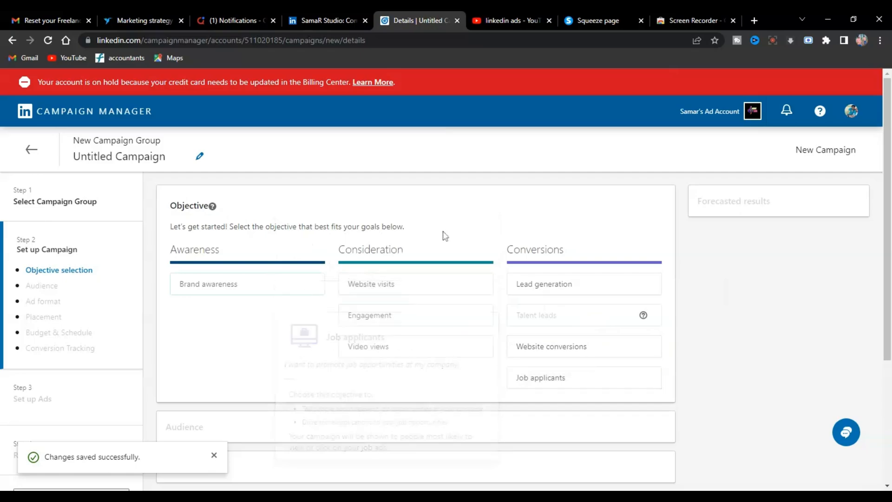
scroll(389, 302, "down", 1)
scroll(390, 302, "down", 3)
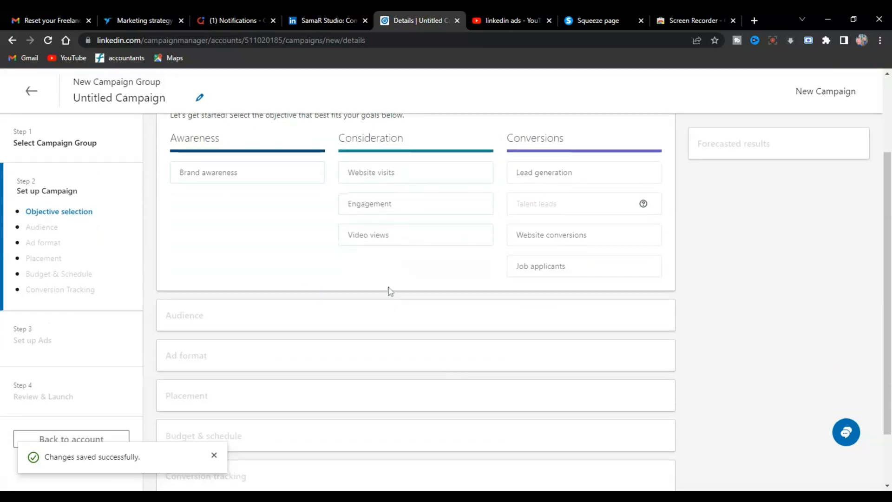
scroll(389, 290, "up", 3)
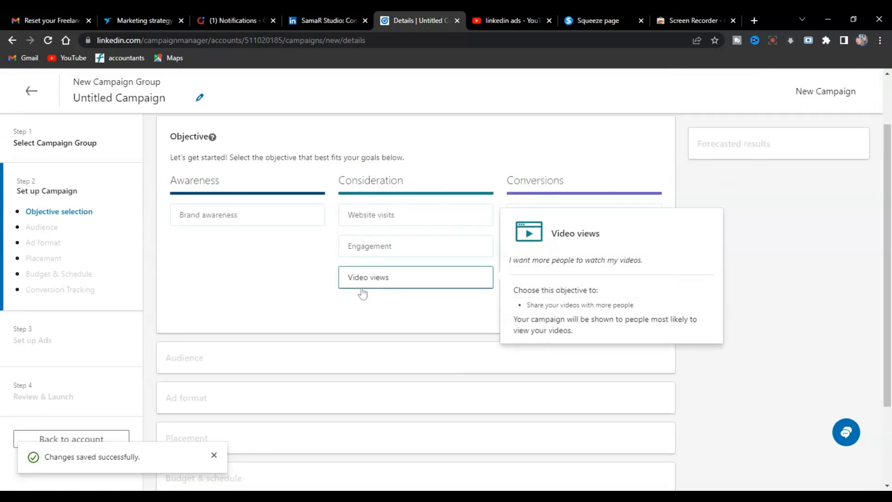
left_click(416, 284)
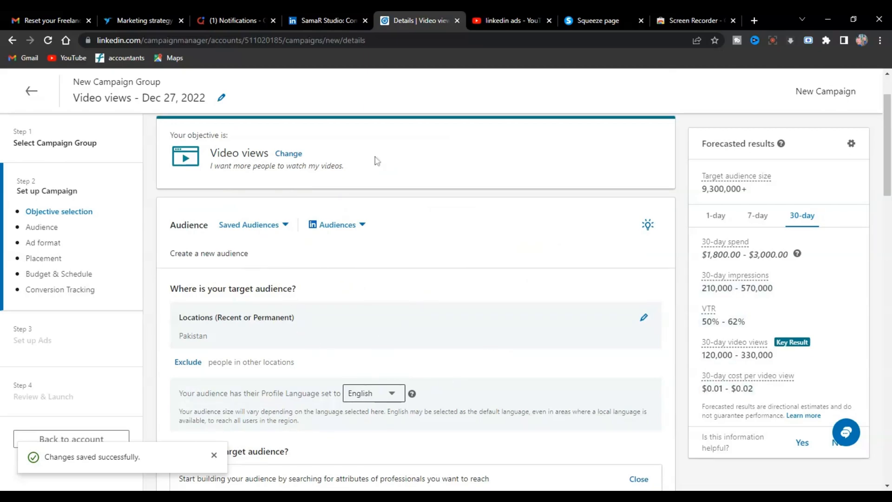
Check which saved audiences and LinkedIn audiences are offered for the Video views campaign
left_click(286, 226)
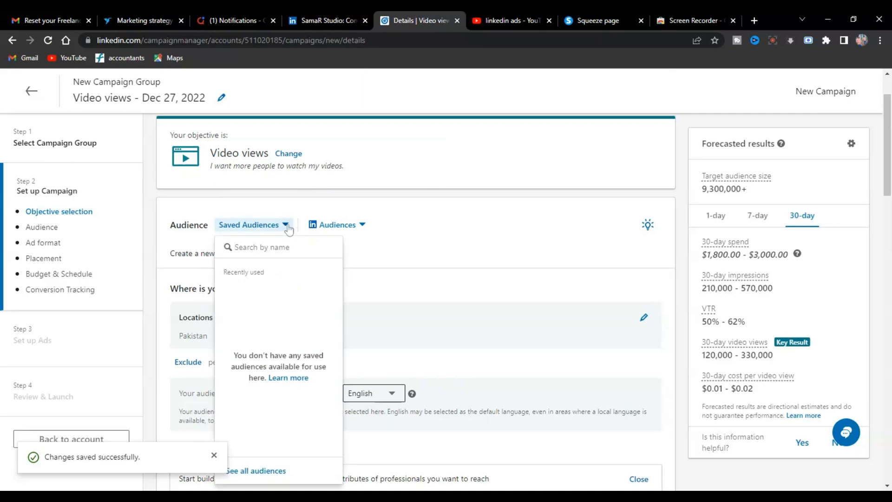
left_click(355, 227)
left_click(454, 212)
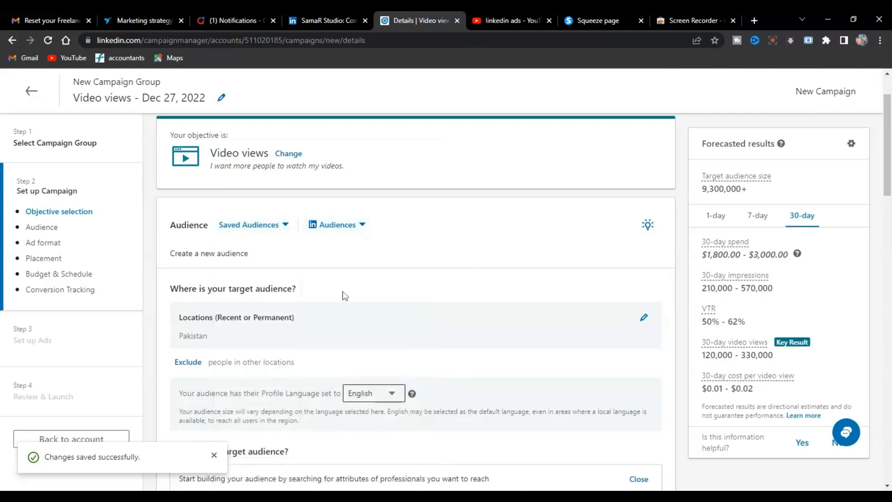
Add Lahore, Punjab, Pakistan to the target audience locations of the Video views campaign
scroll(334, 289, "down", 2)
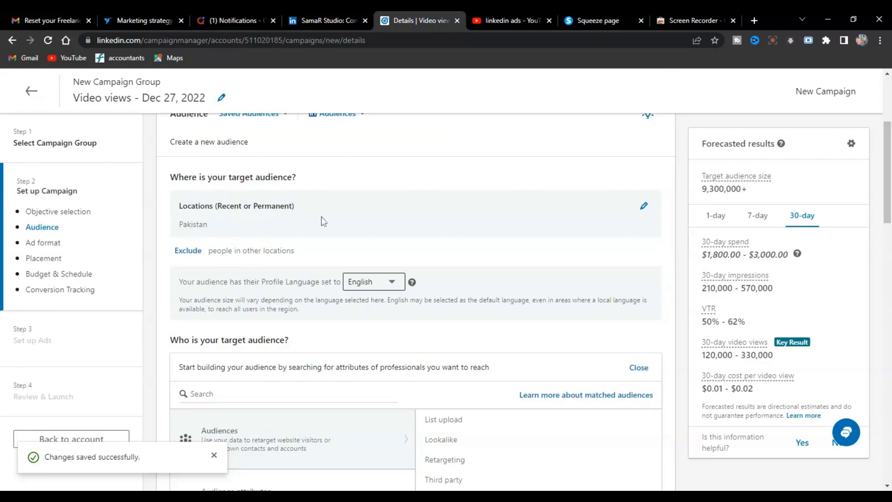
left_click(643, 205)
left_click(204, 251)
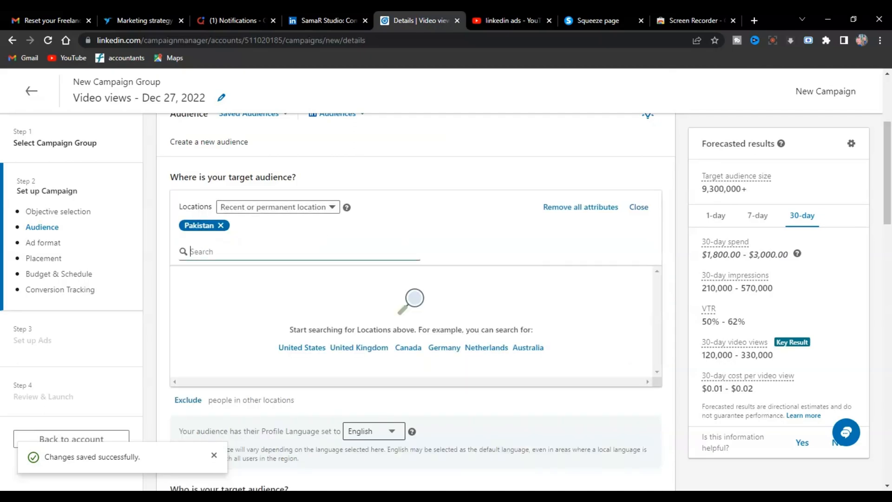
type("laho")
type("re")
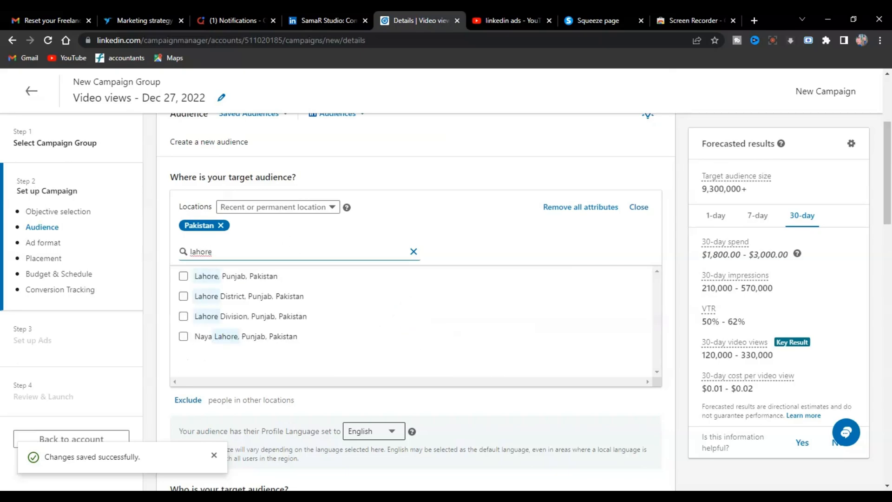
left_click(264, 277)
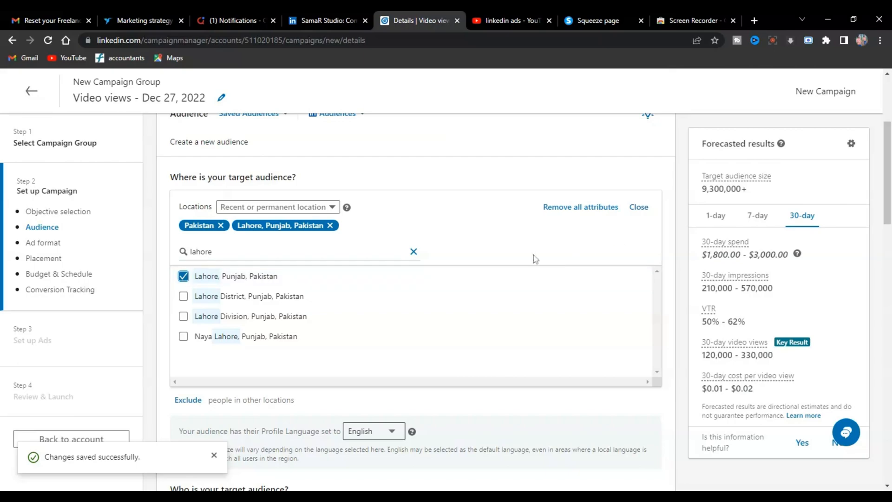
left_click(413, 252)
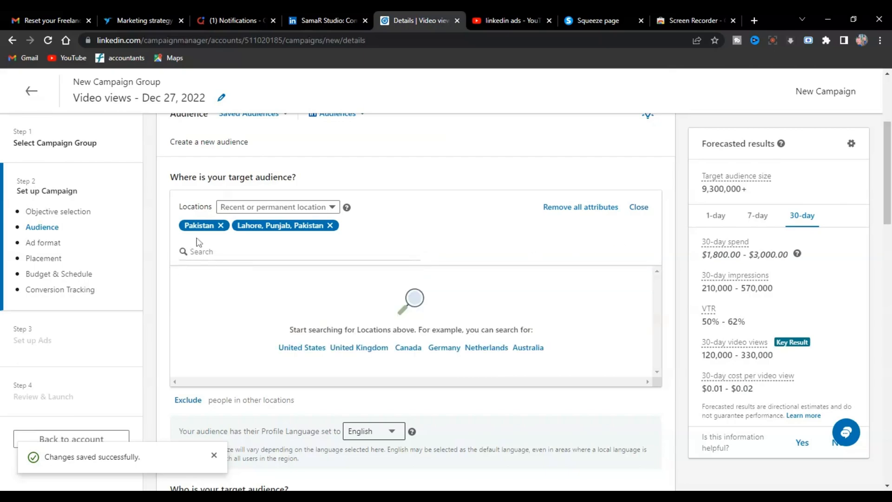
Show the 7-day forecasted results and review the campaign's audience, ad format and placement settings
scroll(339, 325, "down", 1)
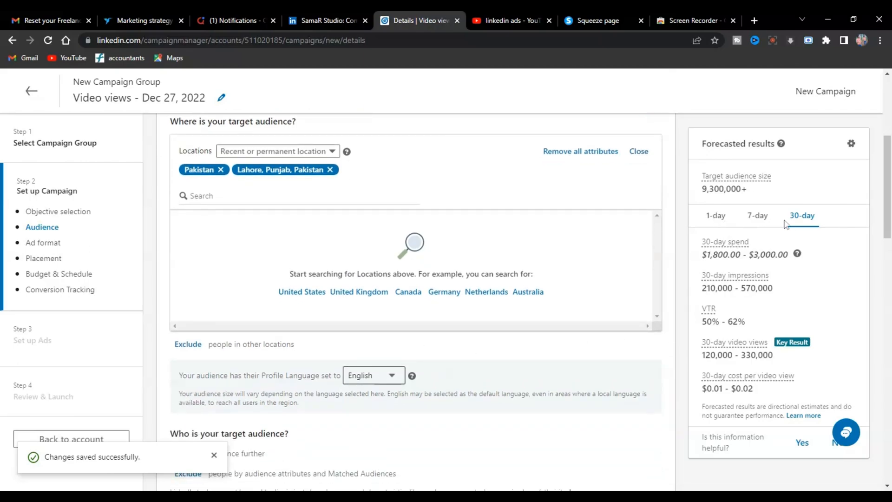
left_click(755, 218)
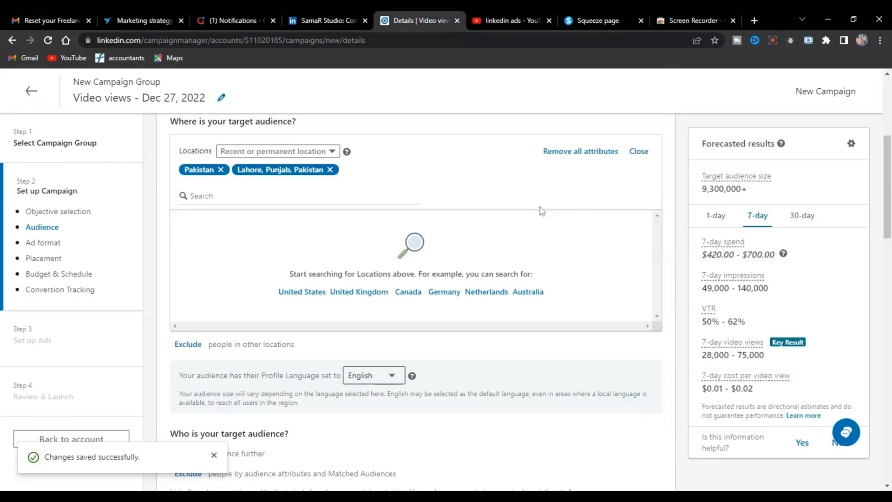
scroll(273, 363, "down", 3)
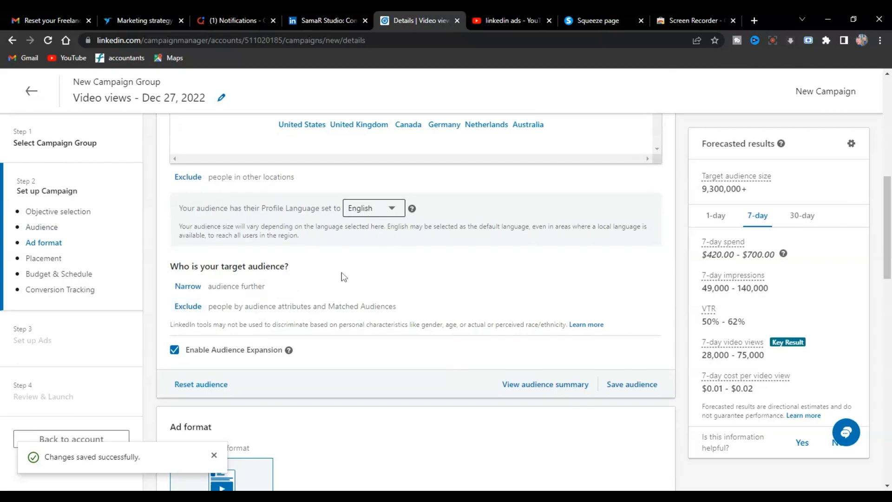
scroll(344, 277, "down", 2)
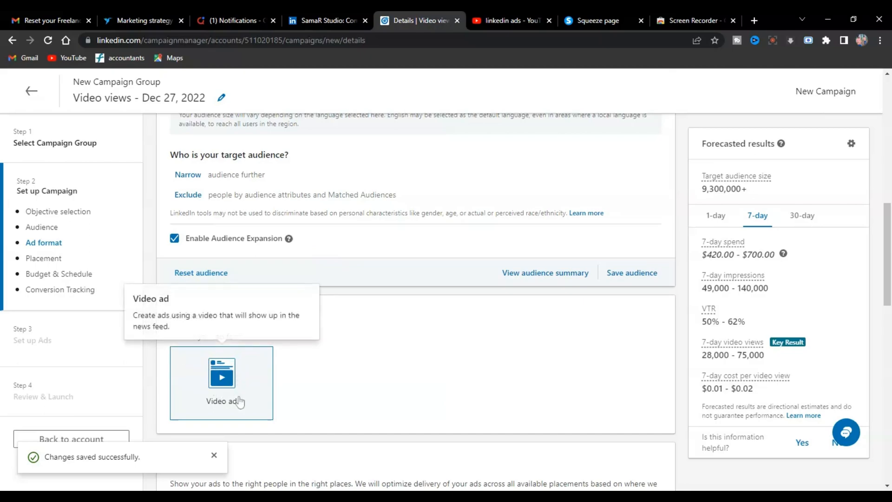
scroll(239, 381, "down", 2)
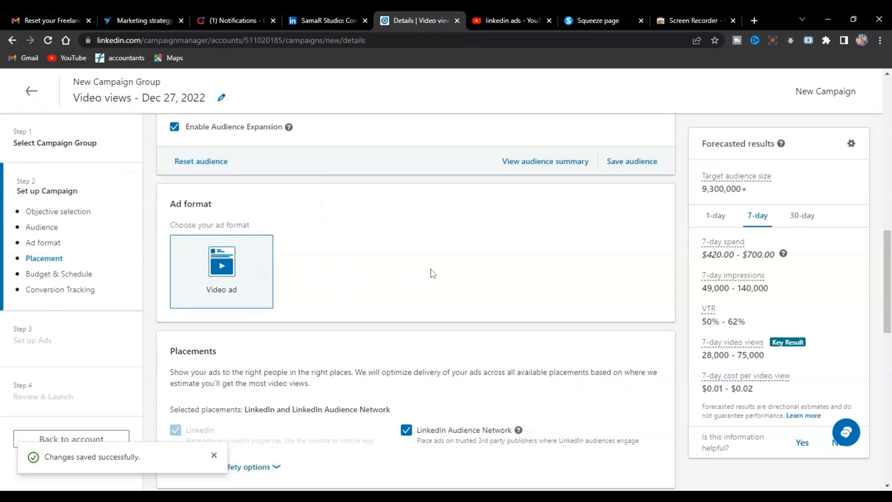
scroll(431, 273, "up", 3)
scroll(431, 273, "down", 7)
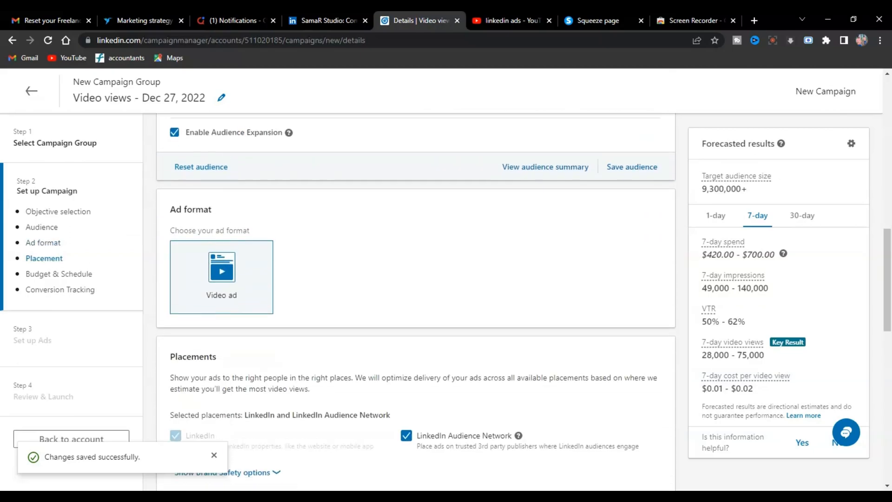
Set the campaign's daily budget to $10.00
scroll(307, 239, "down", 2)
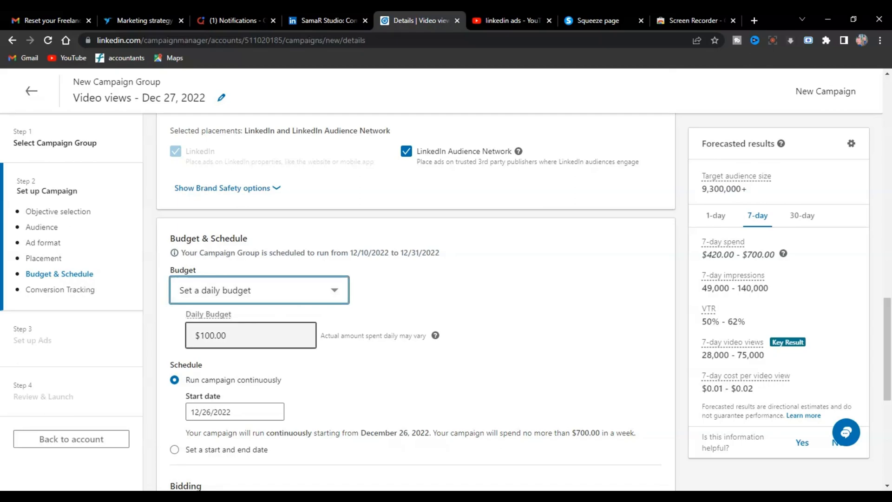
left_click(210, 335)
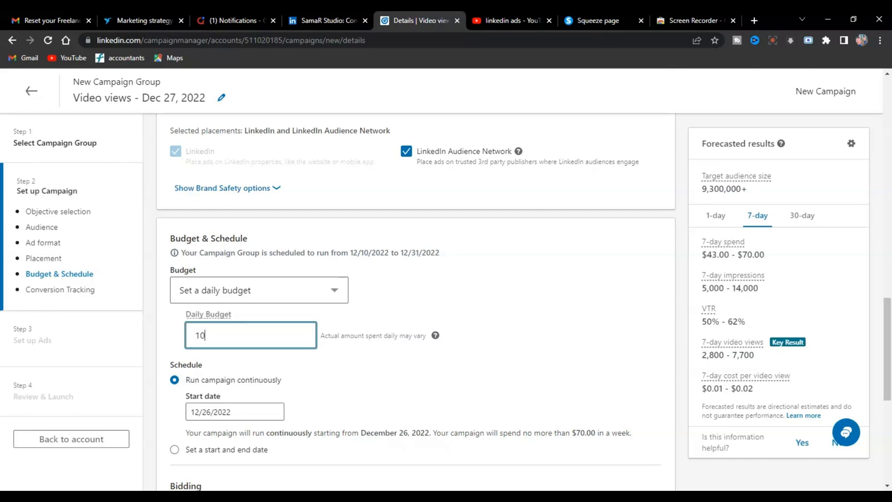
left_click(320, 369)
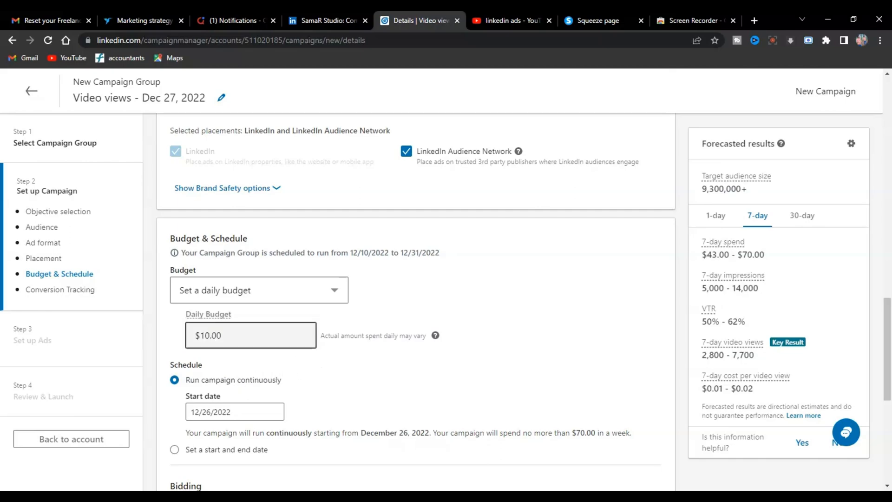
Try a daily budget of $1.00 and return it to $10.00
left_click(222, 337)
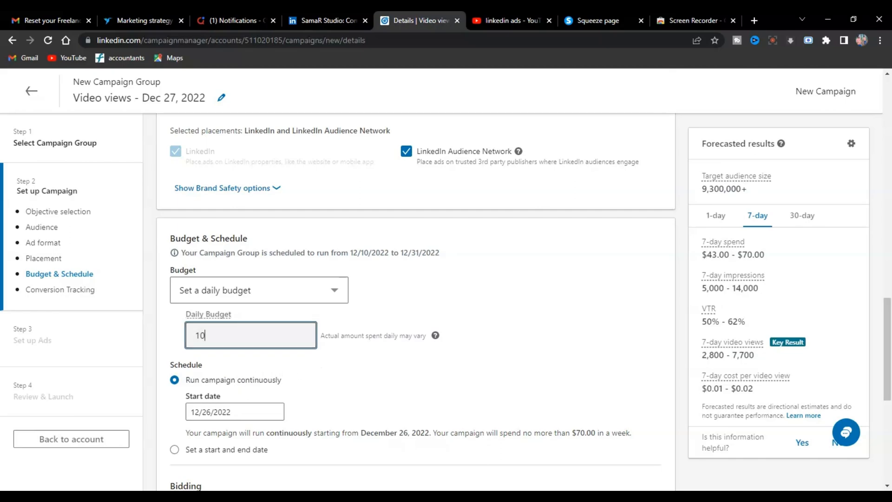
left_click(244, 362)
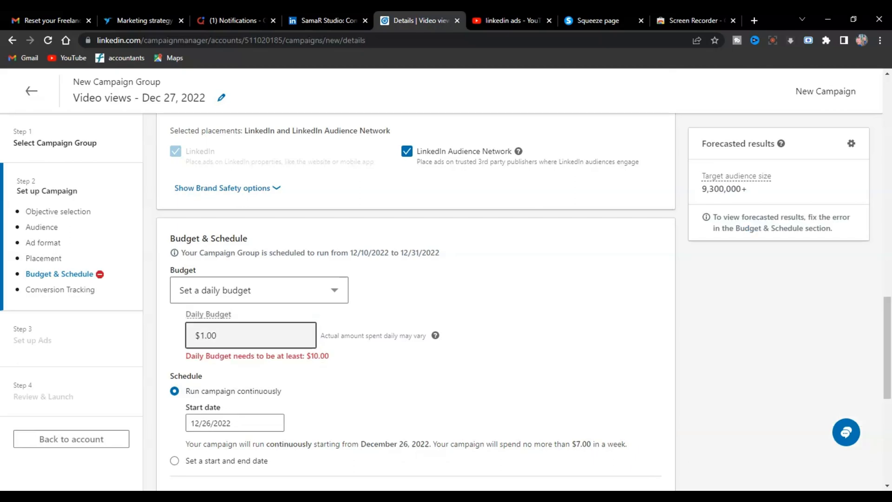
left_click(244, 339)
type("0")
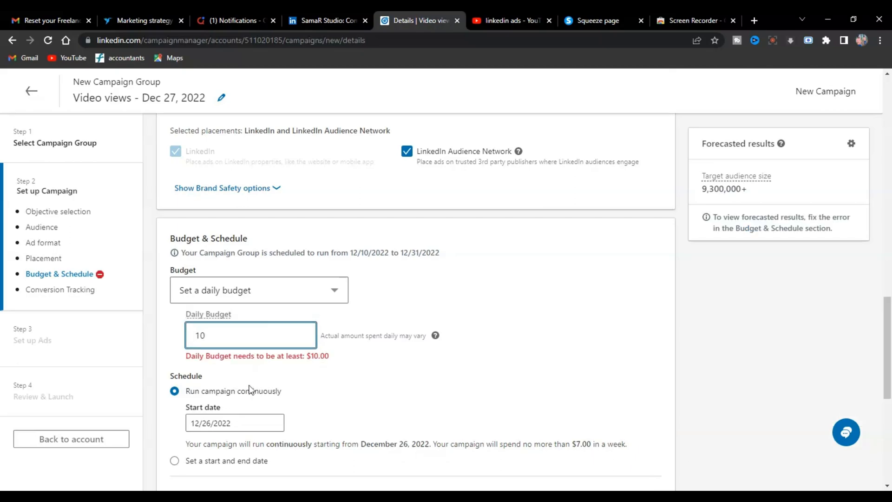
left_click(304, 376)
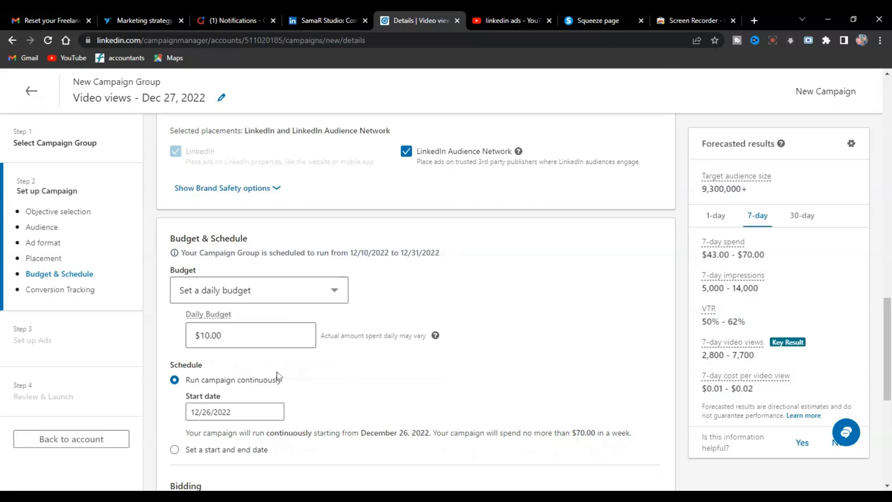
Set the campaign's start date to 12/28/2022 and show the additional bidding strategy options
scroll(195, 348, "down", 1)
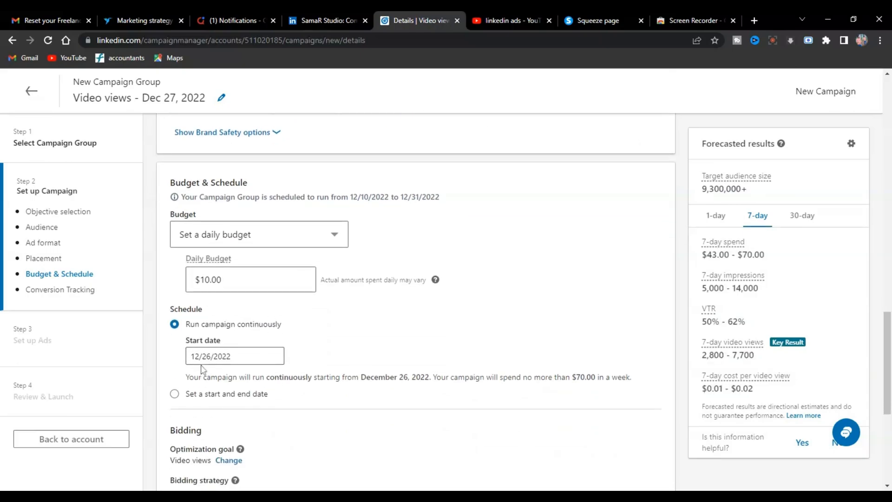
left_click(210, 356)
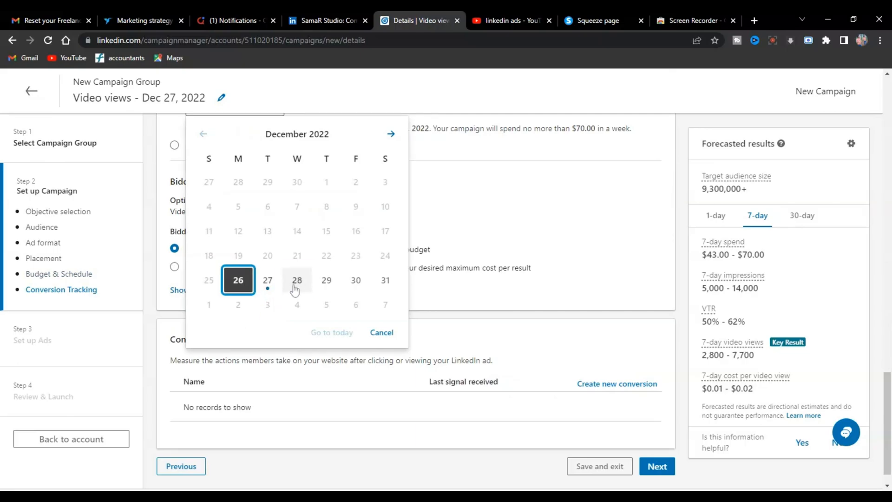
left_click(298, 282)
left_click(353, 342)
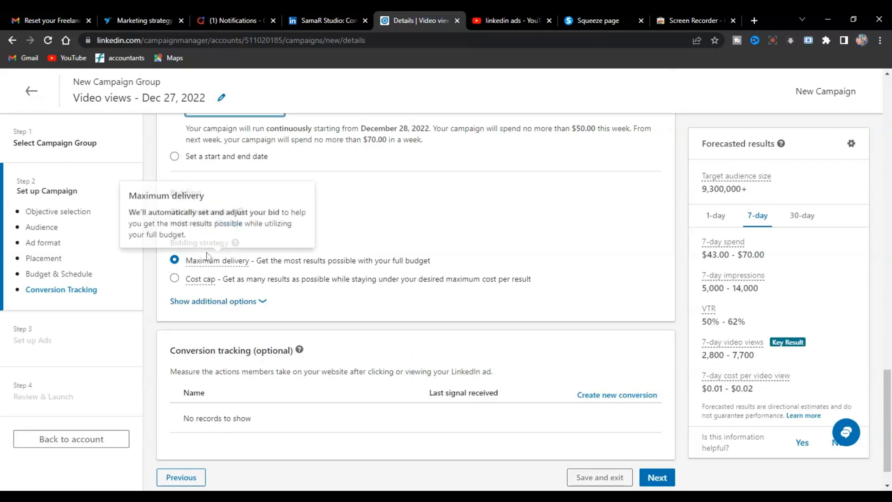
left_click(226, 302)
Schedule the campaign with a start and end date, ending it on 1/4/2023
scroll(297, 304, "up", 3)
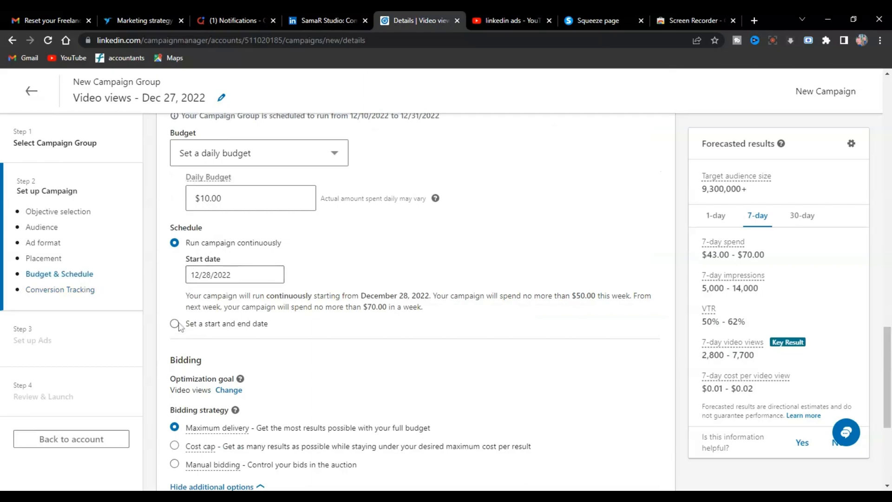
left_click(175, 324)
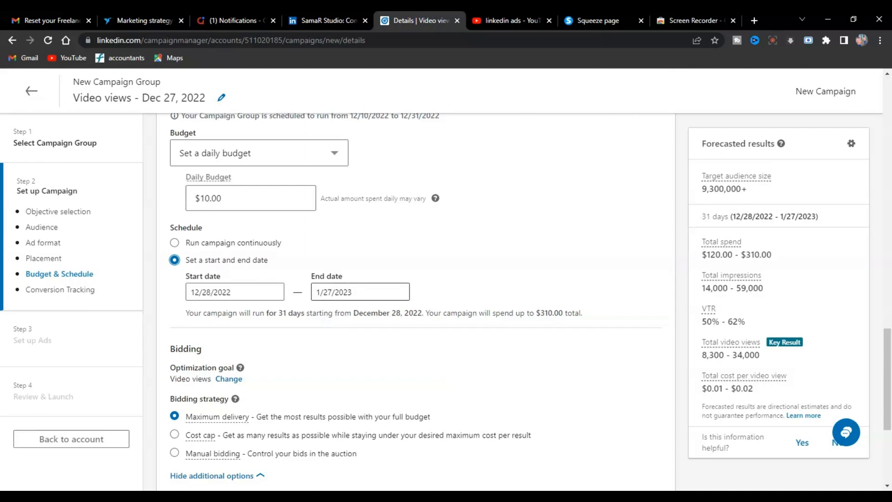
left_click(327, 292)
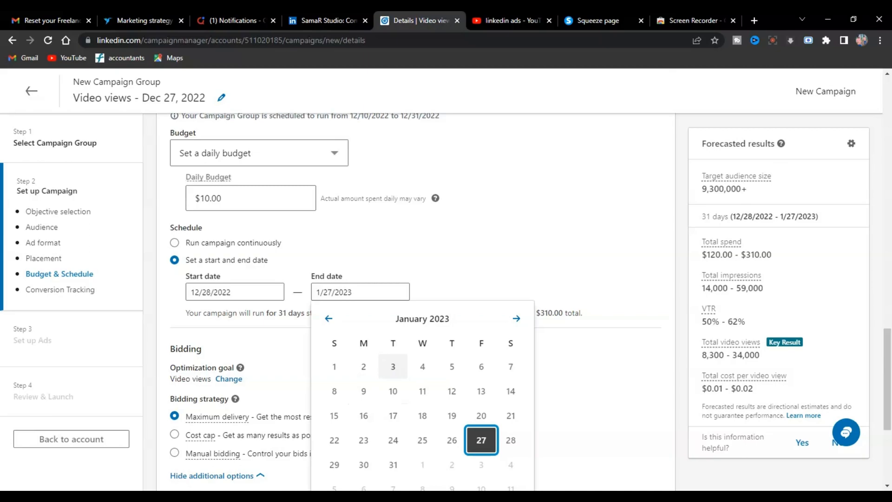
left_click(423, 366)
Continue past bidding and conversion tracking to the ad setup and start creating a new video ad for this campaign
scroll(542, 388, "down", 1)
scroll(542, 389, "down", 3)
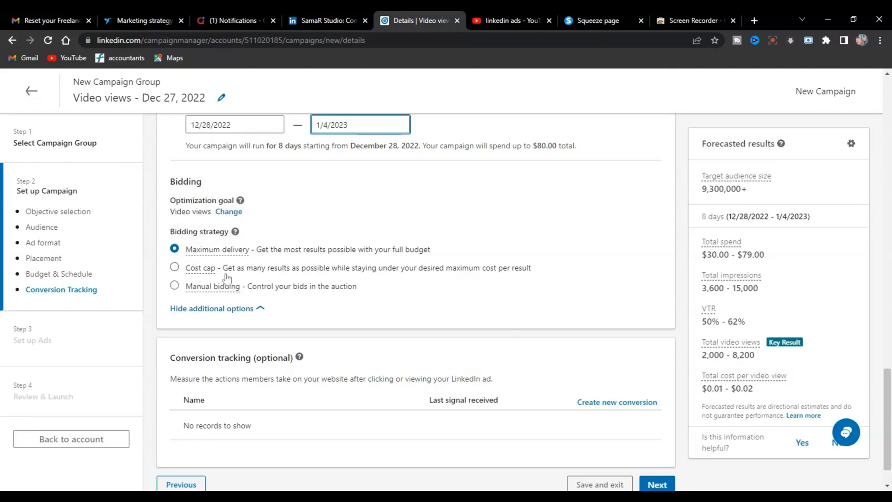
mouse_move(203, 286)
scroll(330, 284, "down", 1)
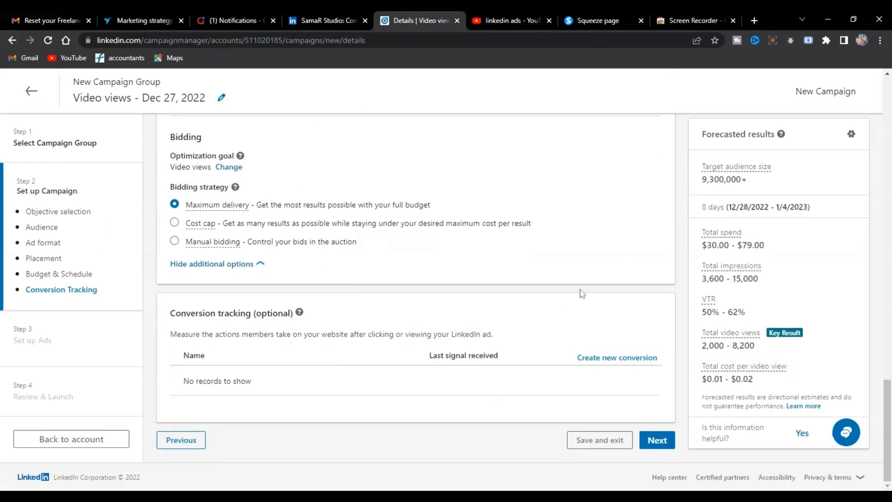
scroll(678, 396, "up", 1)
scroll(636, 385, "down", 1)
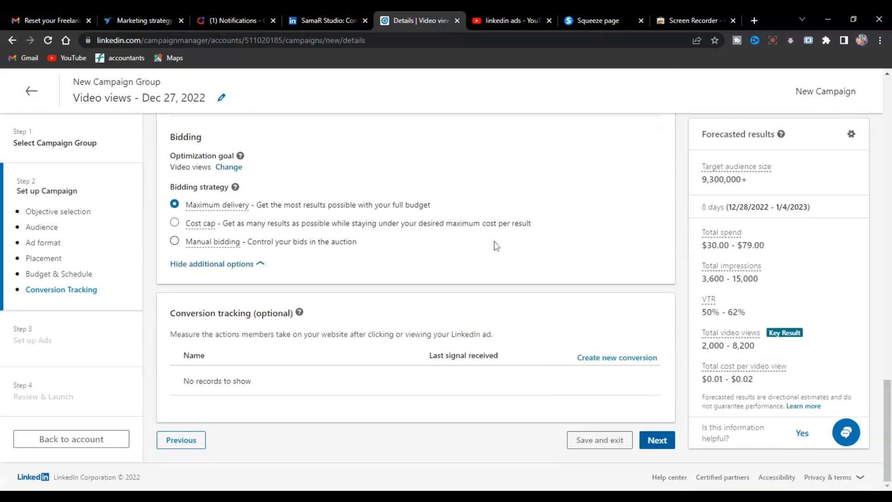
left_click(649, 445)
left_click(711, 410)
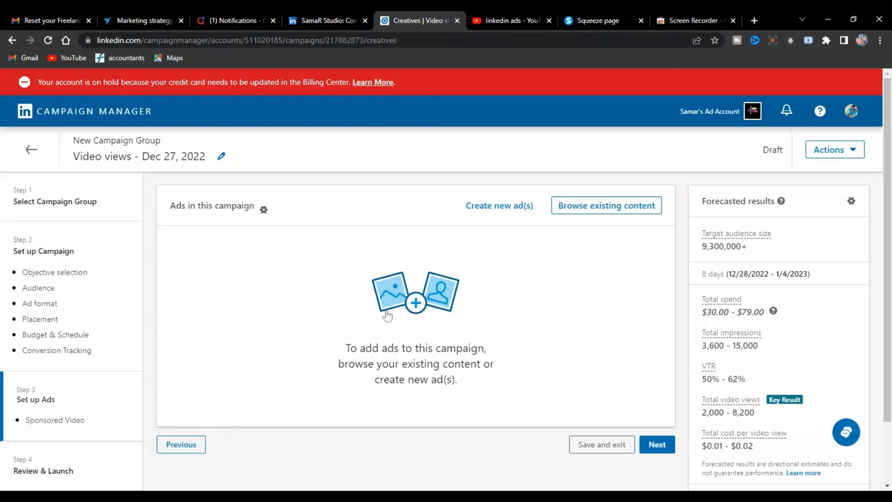
left_click(421, 300)
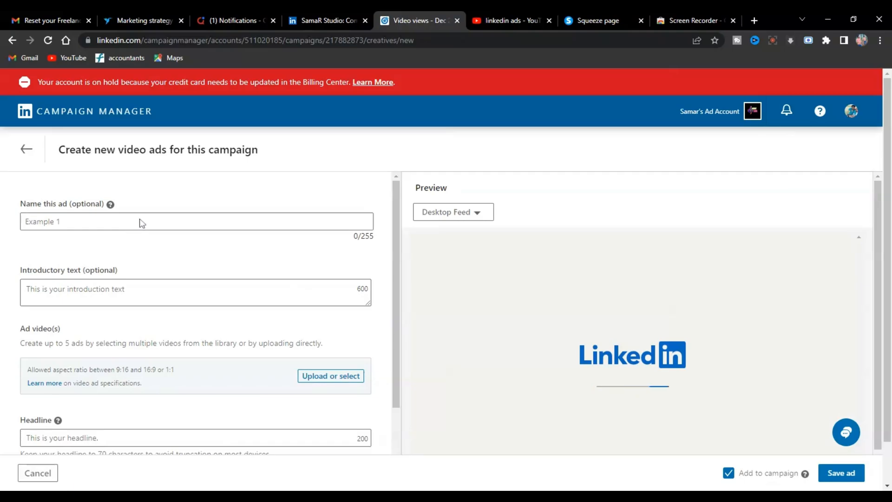
Name the new video ad "Samar studio"
scroll(148, 274, "down", 2)
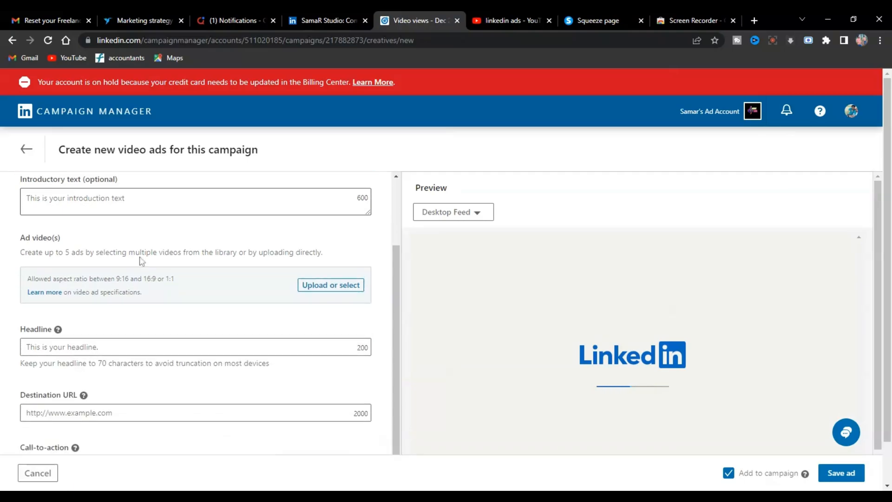
scroll(157, 287, "up", 2)
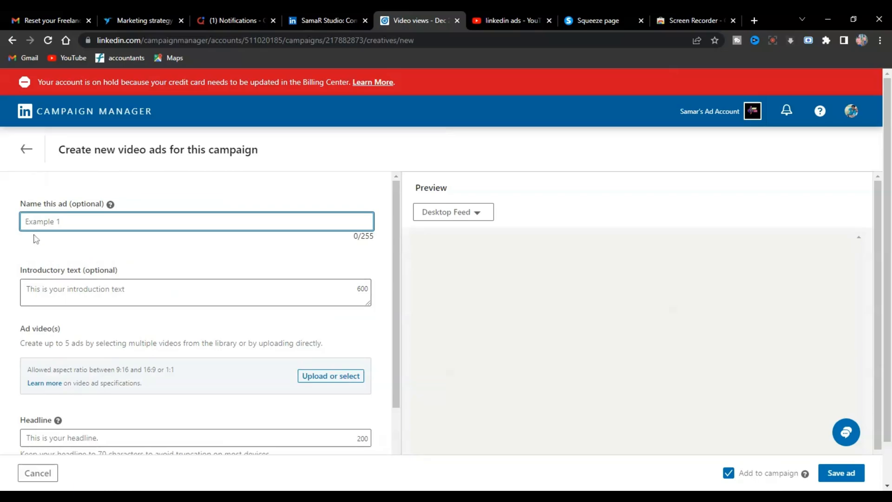
type("Sama")
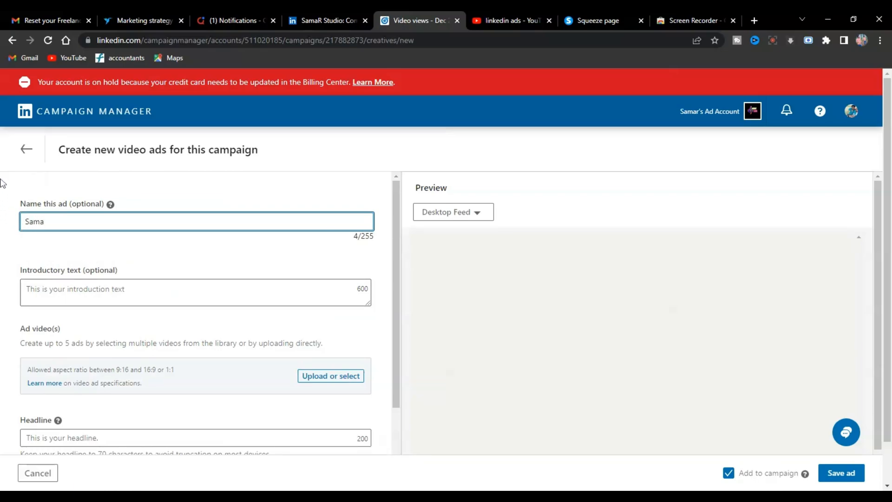
type("r studio")
Enter "I can tech you onine erning curse" as the ad's introductory text
left_click(99, 281)
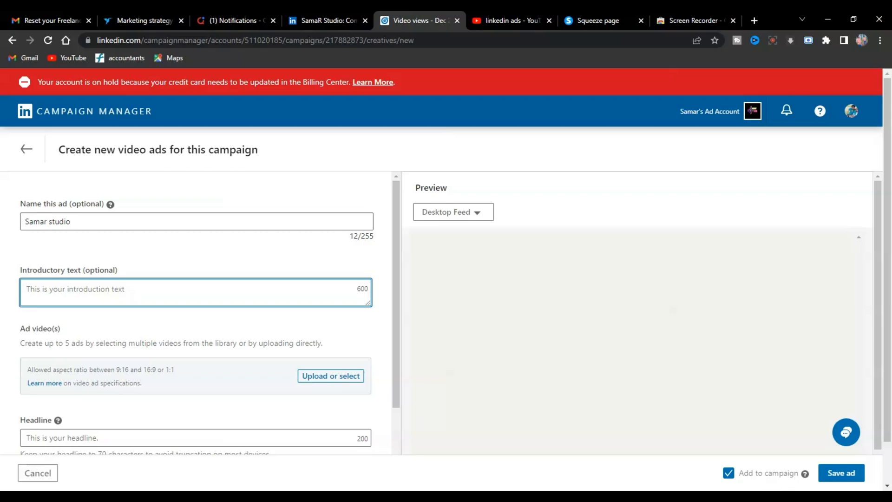
type("I can")
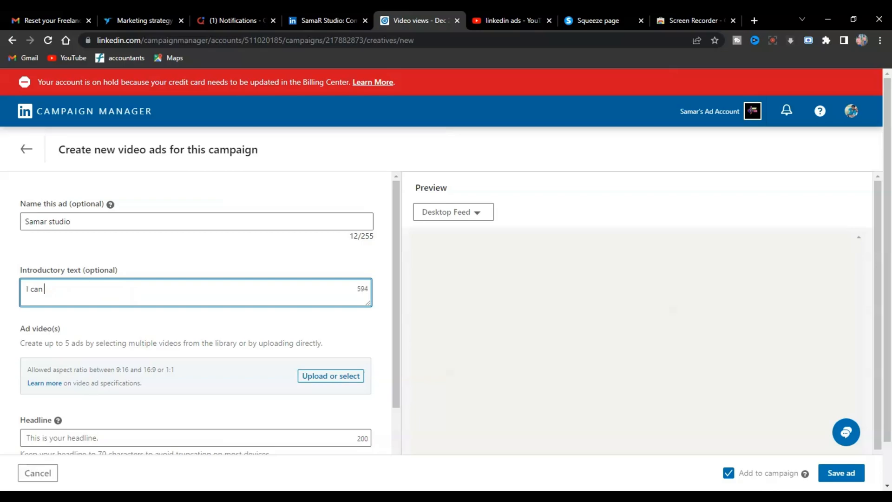
type("ch you onine erning curse")
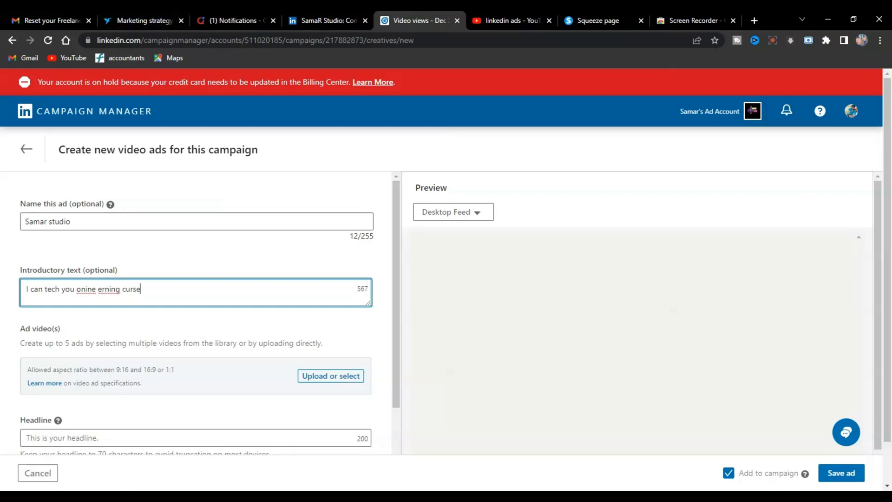
Correct and extend the introductory text to read "I can tech you online earning curse follow the instruction below"
double_click(86, 289)
type("online")
double_click(111, 289)
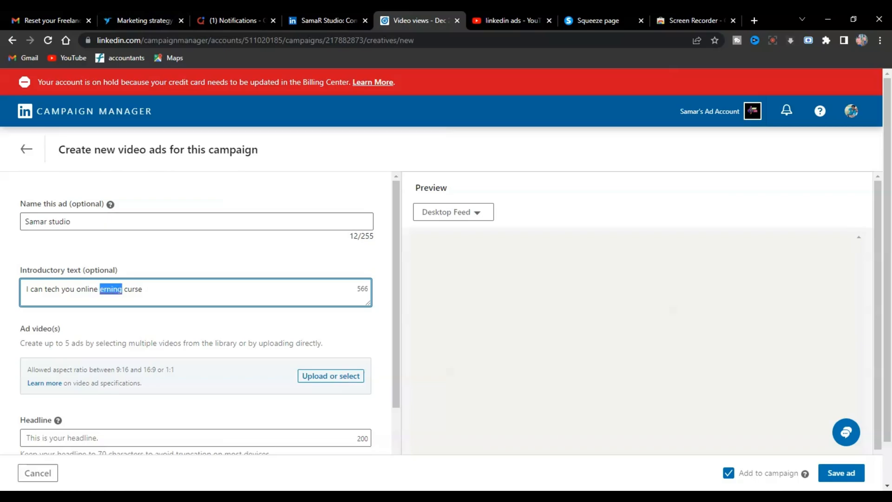
type("earning curse follow th")
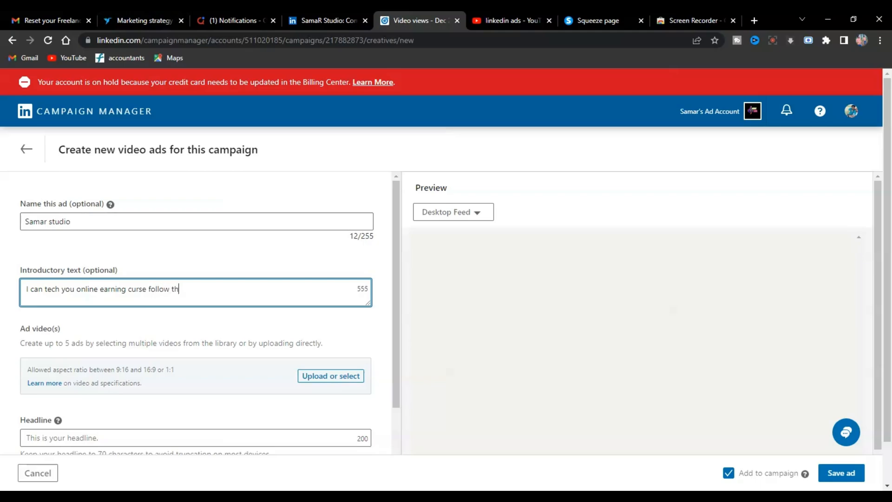
type("e inst")
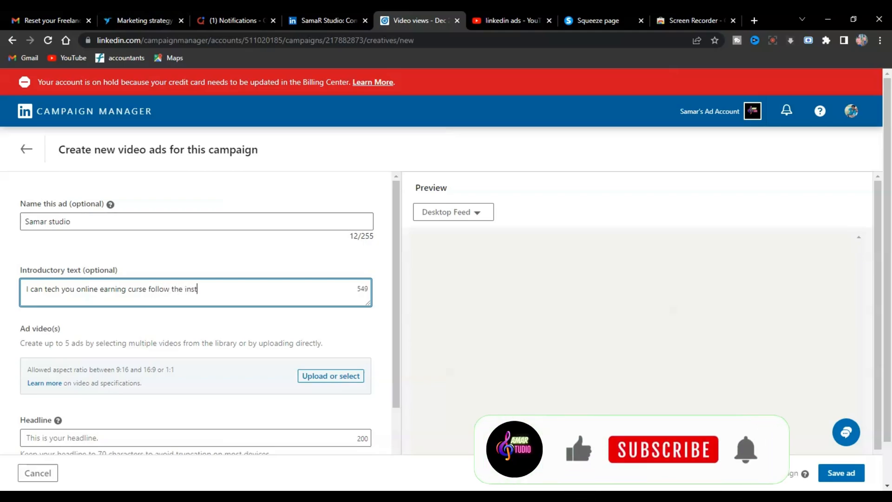
type("cu")
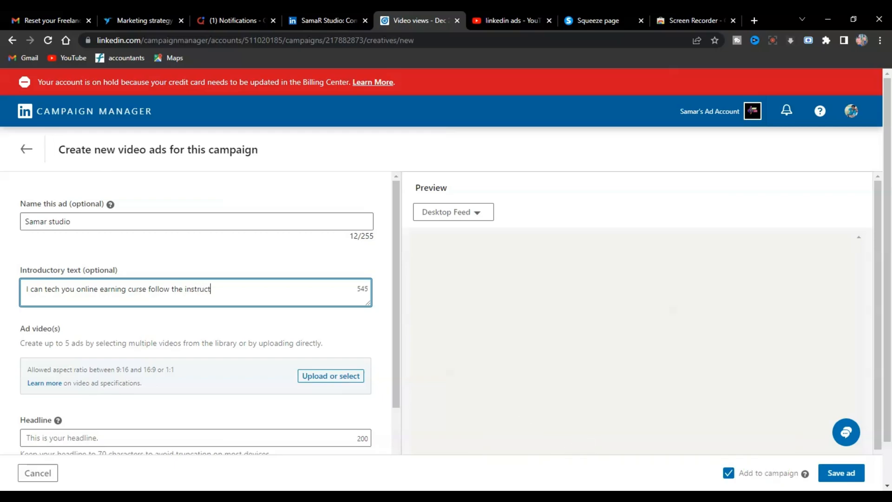
type("ion below")
Add the existing video "SamaR Studio - Facebook.mp4" from the video library to the ad
scroll(257, 358, "down", 1)
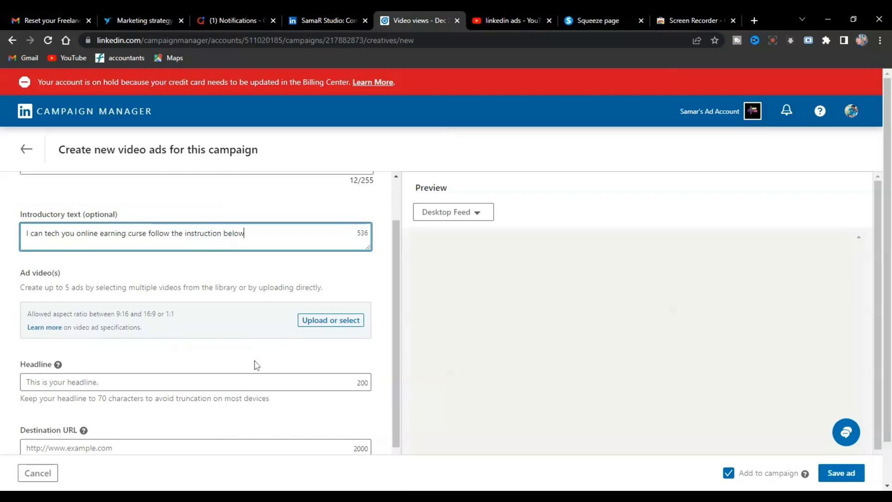
left_click(331, 321)
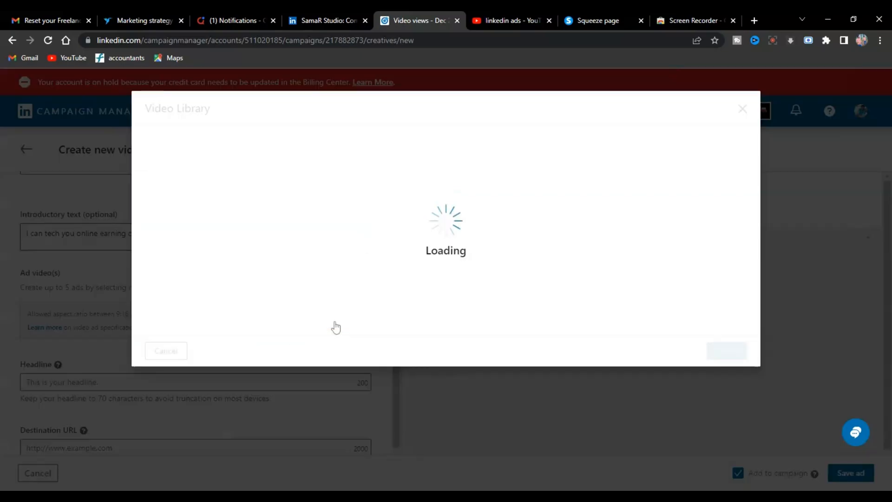
left_click(223, 218)
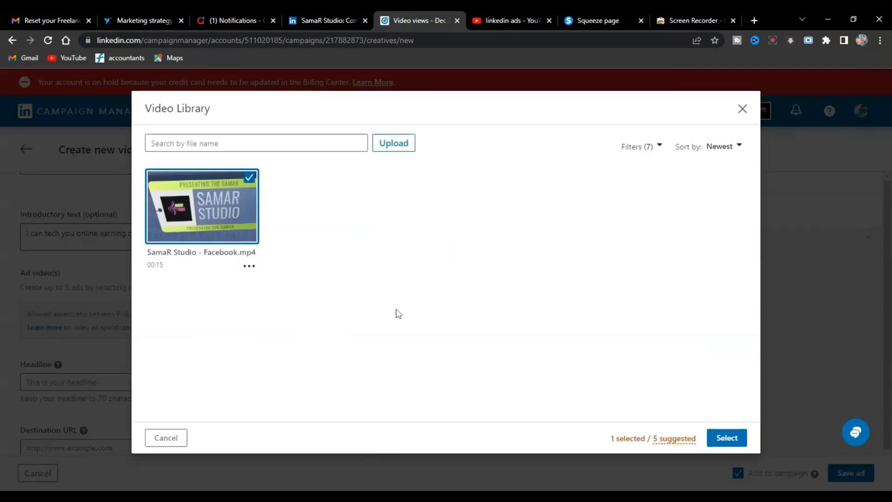
left_click(727, 438)
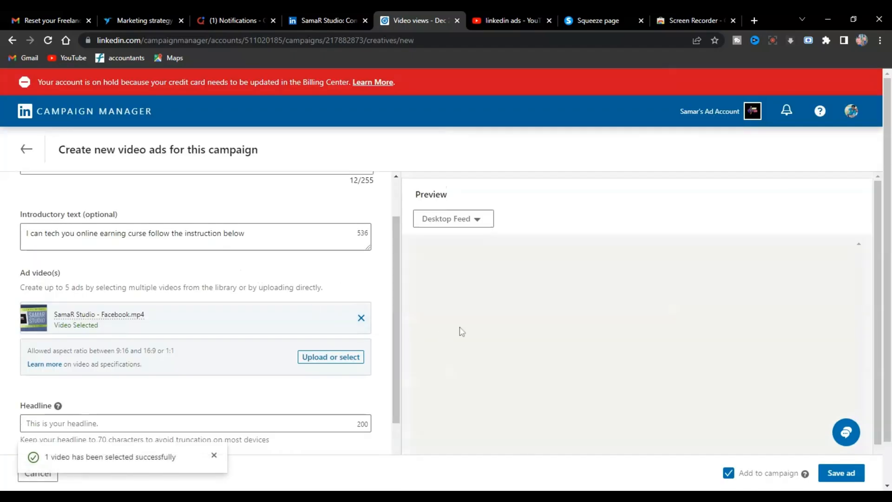
Set the ad's headline to "The Advertiser"
scroll(532, 309, "down", 1)
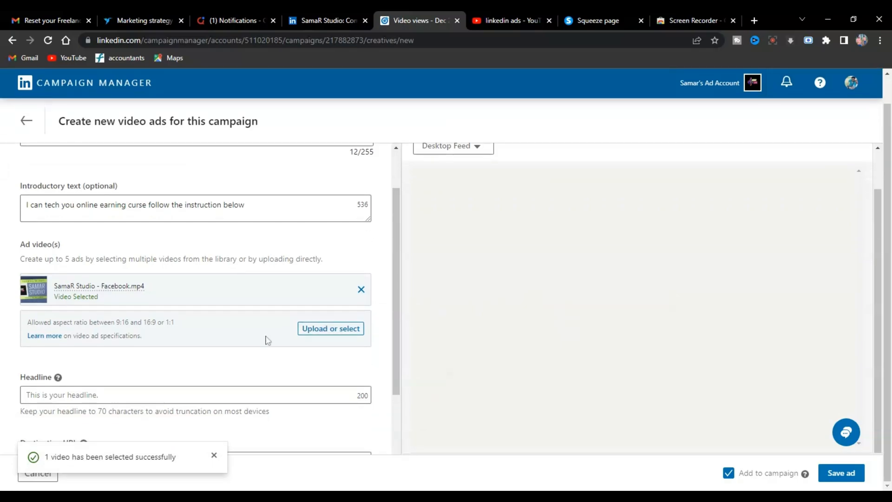
scroll(247, 339, "down", 3)
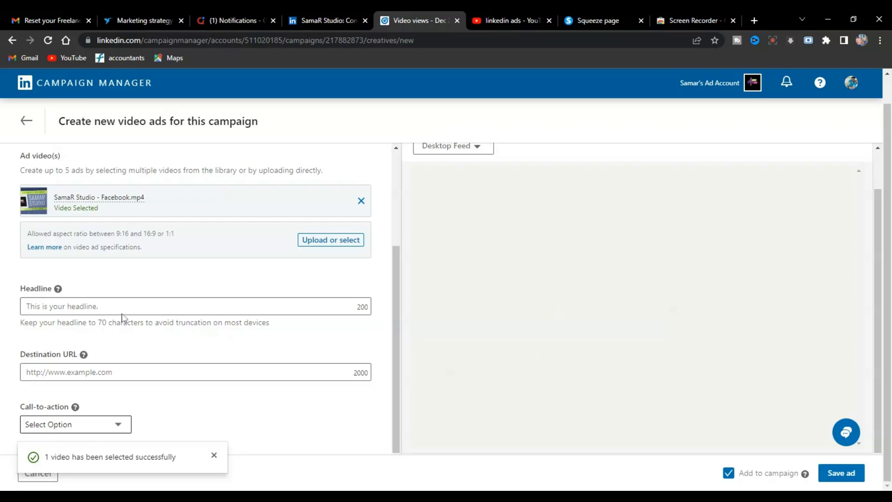
left_click(195, 307)
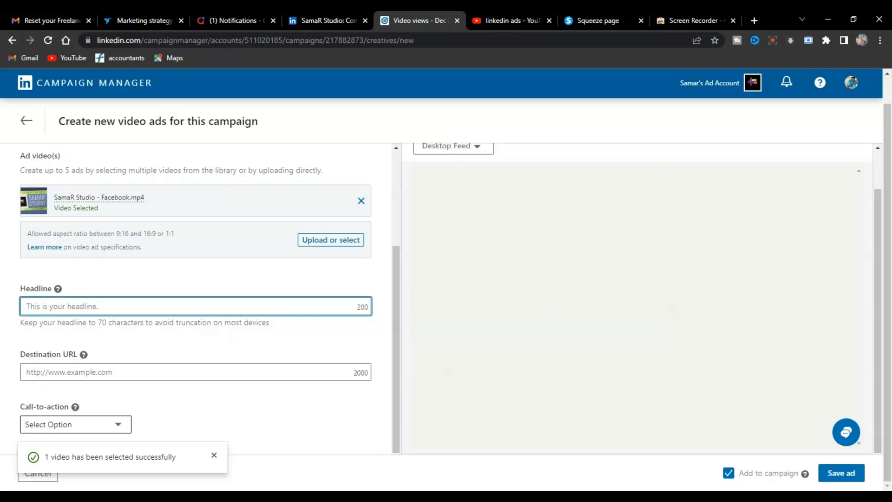
type("The Advertiser")
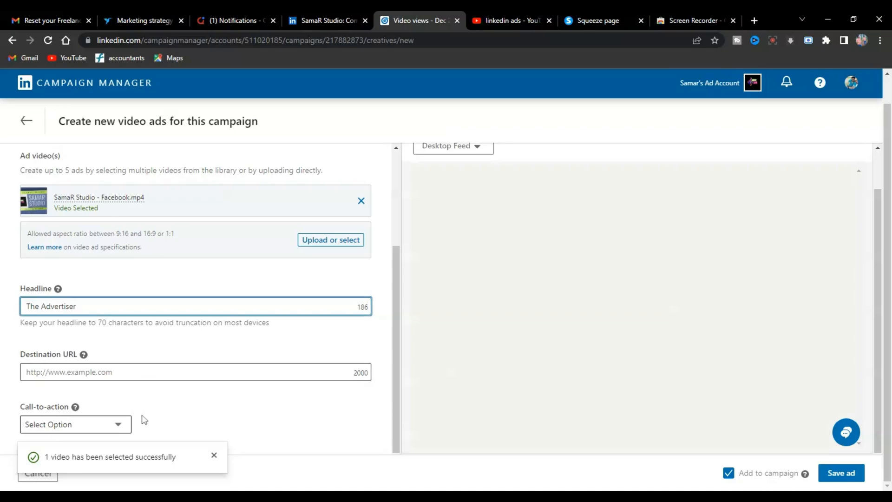
Switch to YouTube and open the SamaR Studio channel page to get a link for the ad's destination
left_click(151, 371)
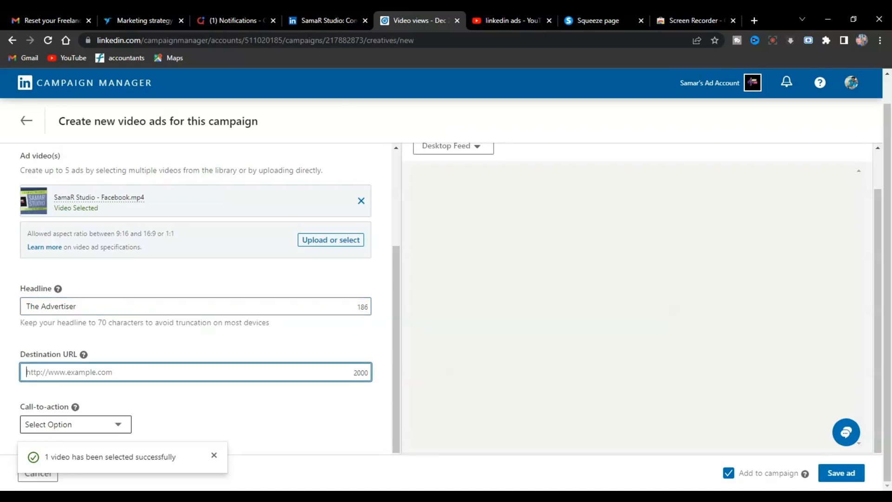
left_click(484, 15)
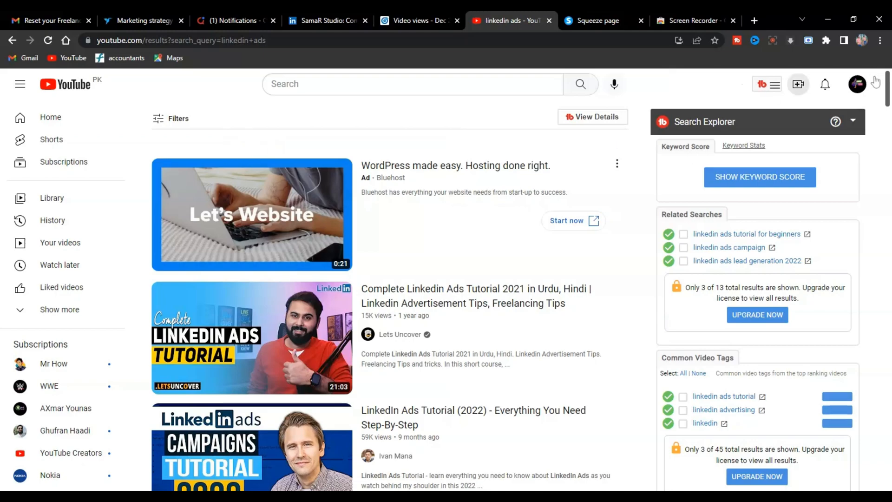
left_click(859, 90)
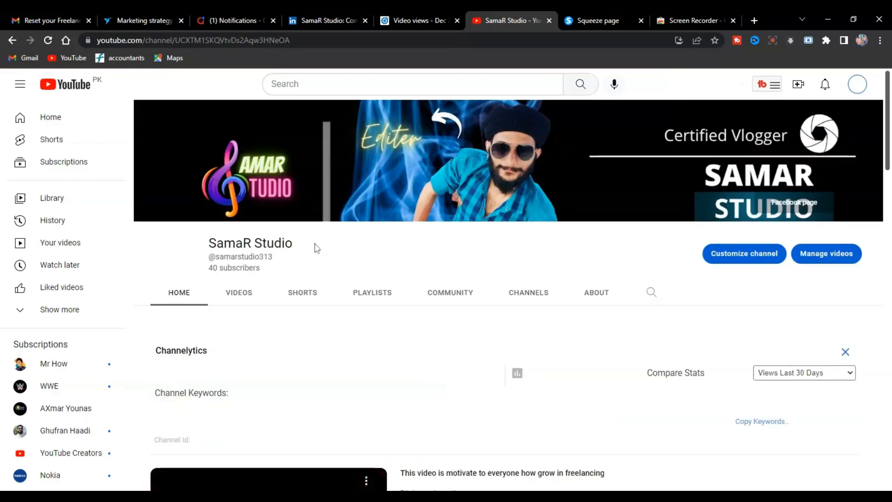
scroll(172, 320, "down", 6)
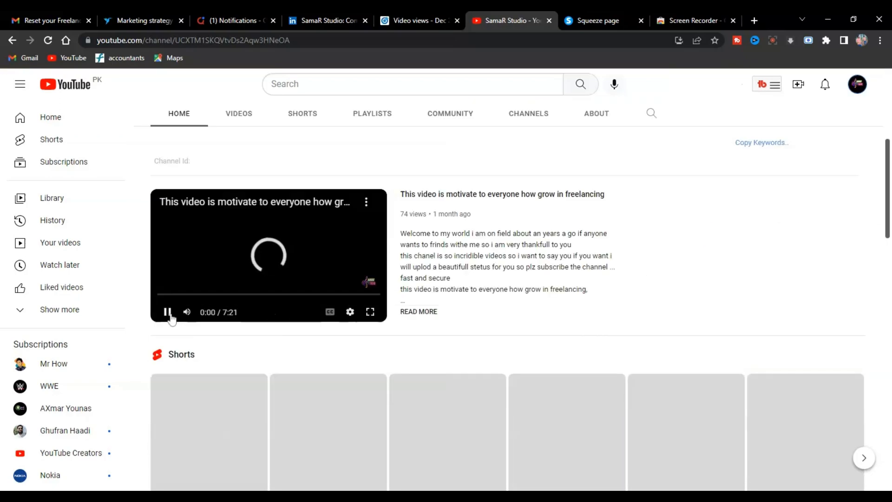
scroll(267, 244, "up", 6)
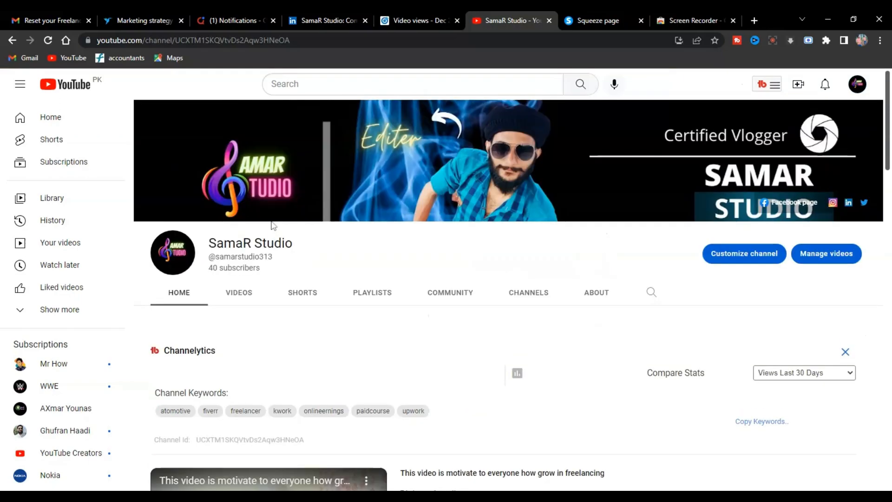
Copy the YouTube channel's full web address and set it as the ad's destination URL in Campaign Manager
double_click(311, 41)
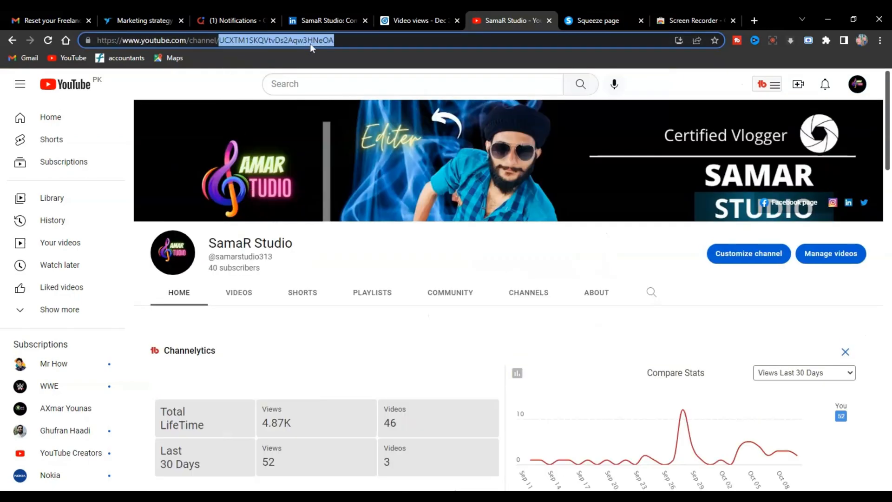
left_click(357, 40)
triple_click(311, 40)
key("ctrl+c")
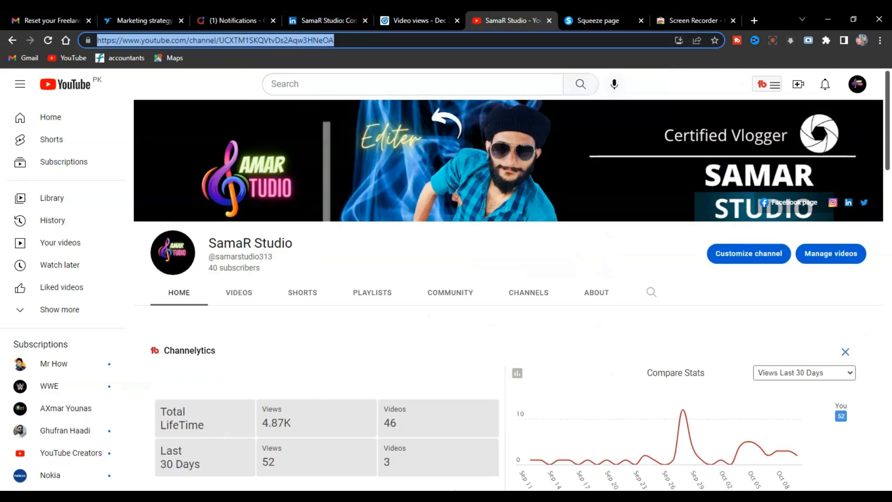
left_click(410, 15)
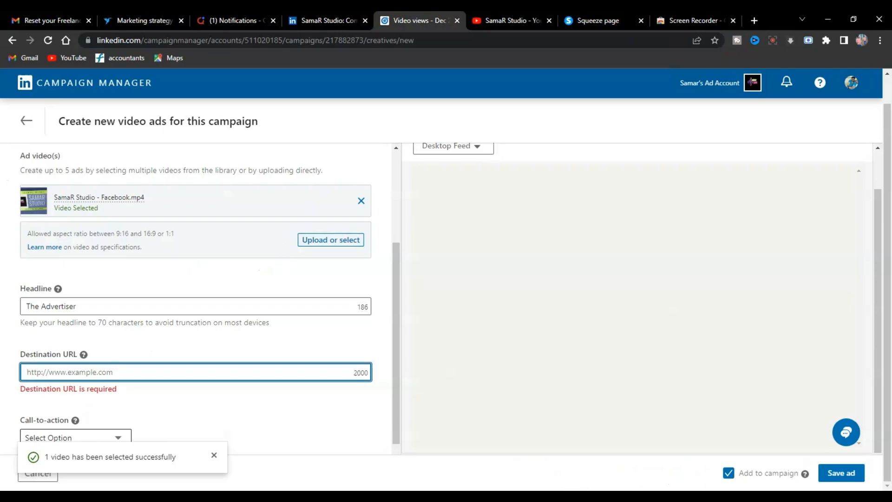
key("ctrl+v")
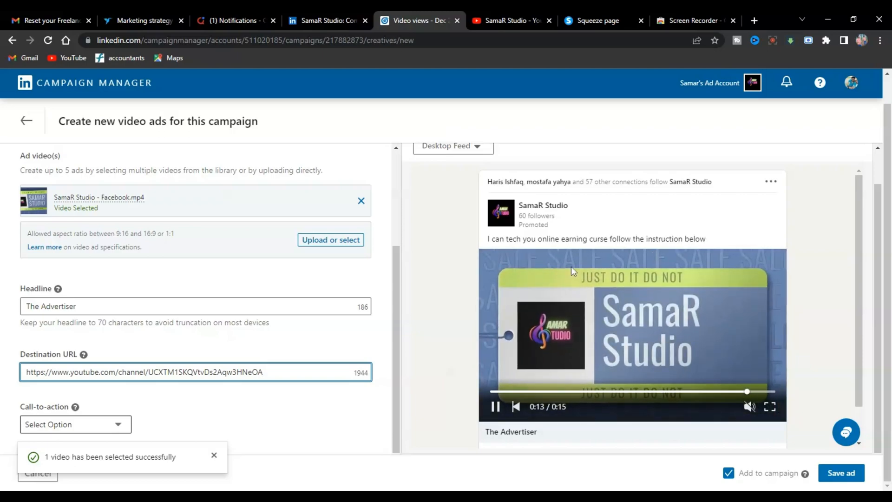
Dismiss the video selection notice and set the ad's call-to-action to Subscribe
scroll(571, 266, "down", 1)
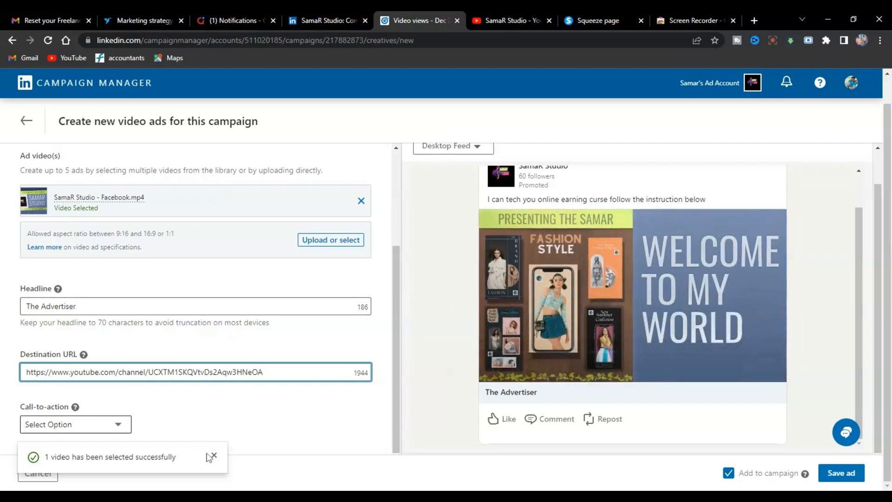
left_click(214, 455)
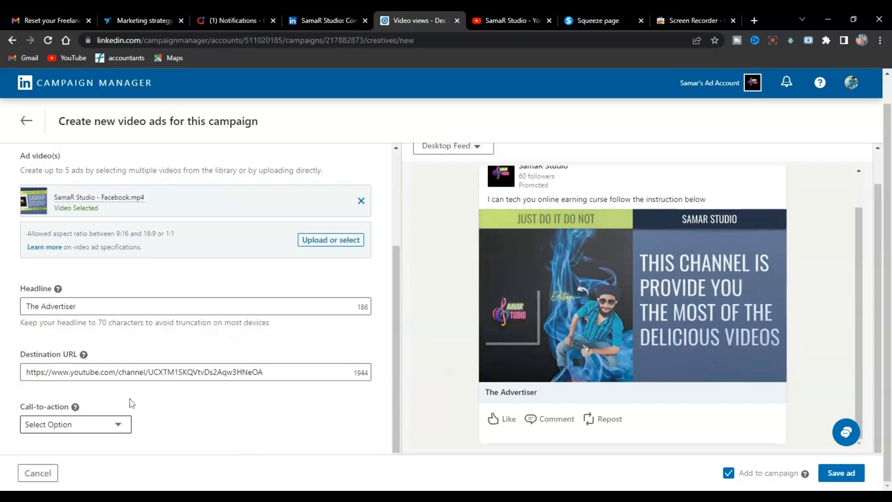
left_click(117, 430)
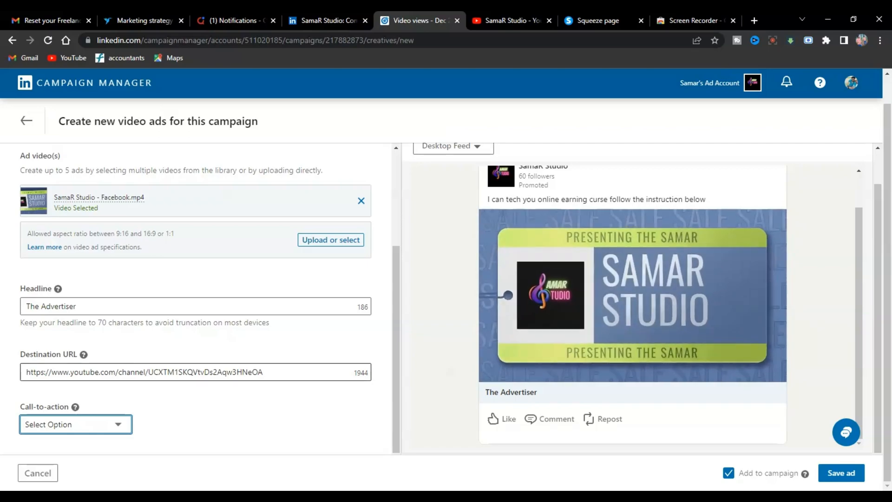
left_click(173, 344)
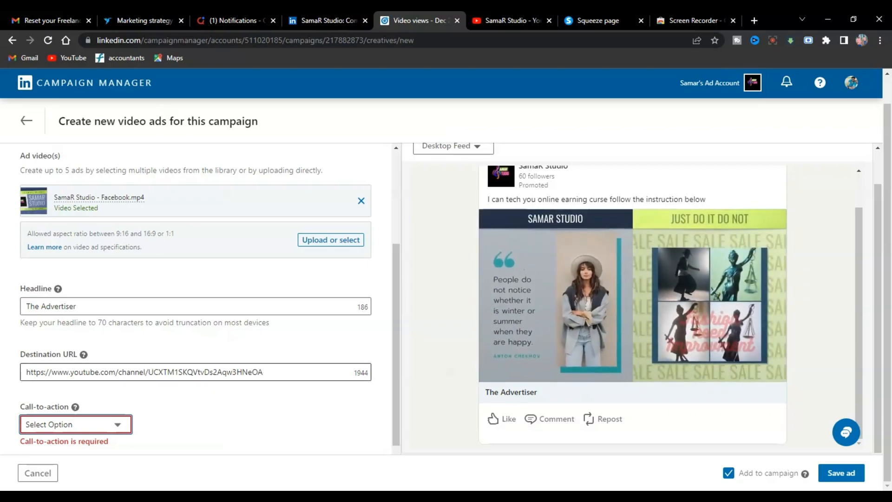
left_click(33, 369)
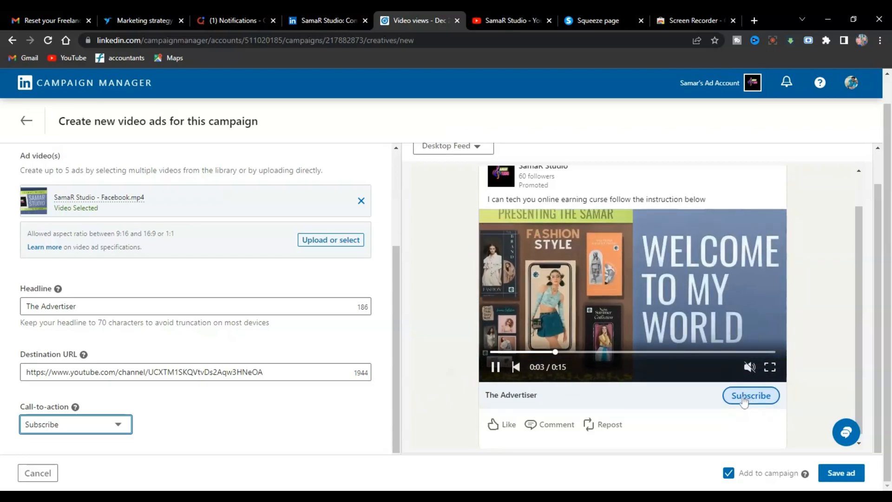
Test the Subscribe link in the ad preview, close the page it opens, and save the ad to the campaign
left_click(744, 397)
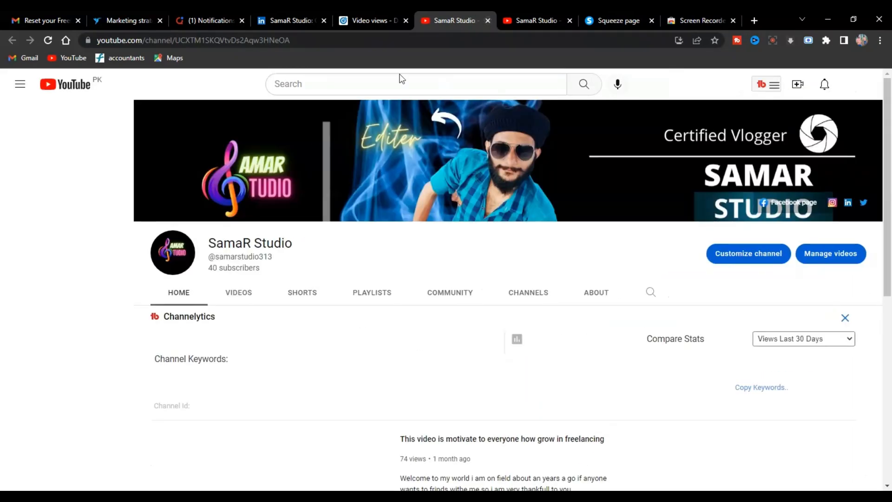
key("ctrl+w")
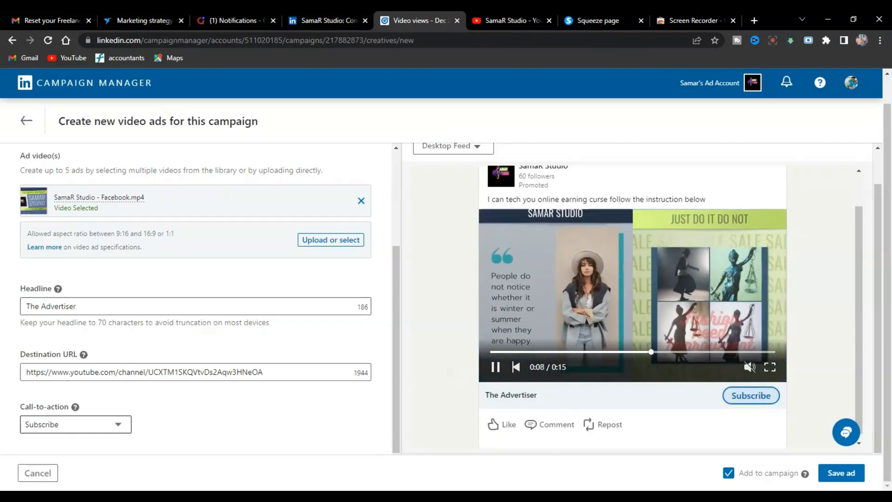
left_click(842, 474)
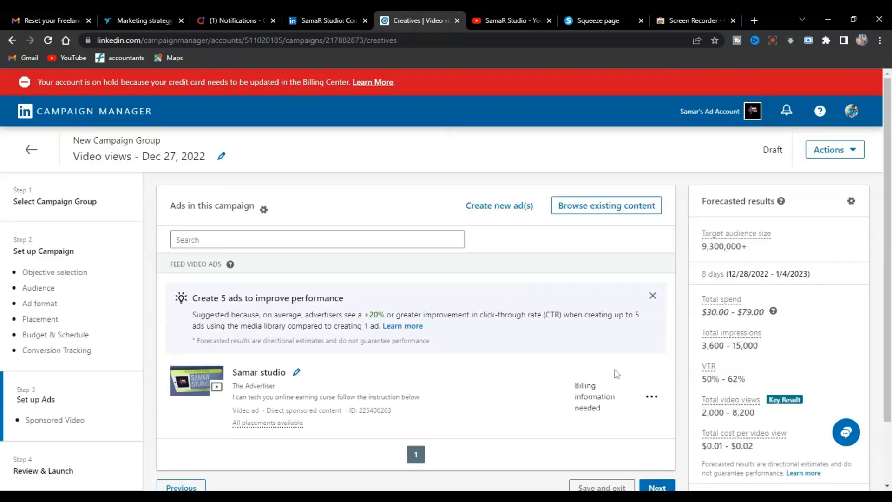
Answer "Very satisfied" to the media library question in the feedback survey and dismiss the remaining questions
scroll(458, 289, "down", 2)
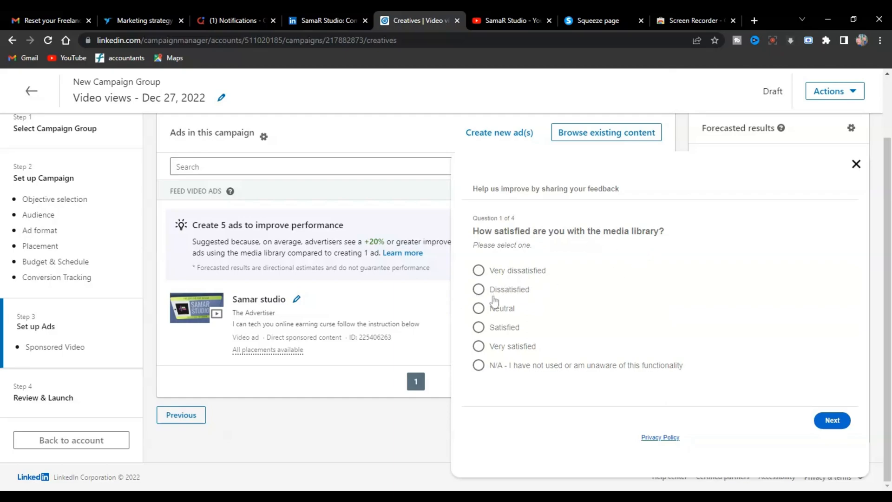
left_click(485, 350)
left_click(830, 425)
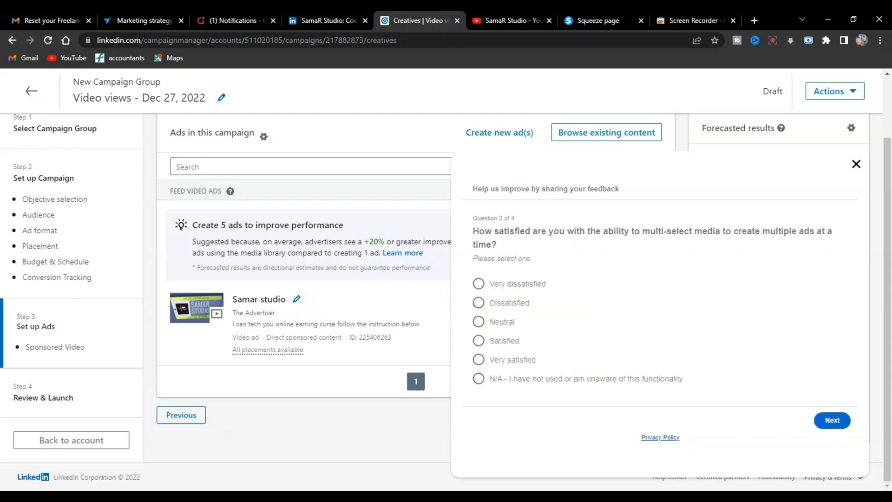
left_click(856, 165)
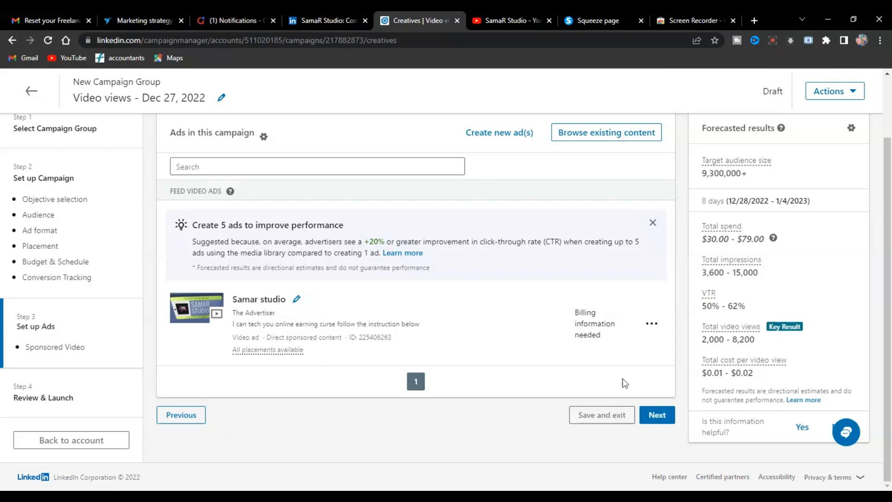
Continue to the Review & Launch step and review the campaign's objective, audience, placement, budget, schedule and ad
left_click(658, 414)
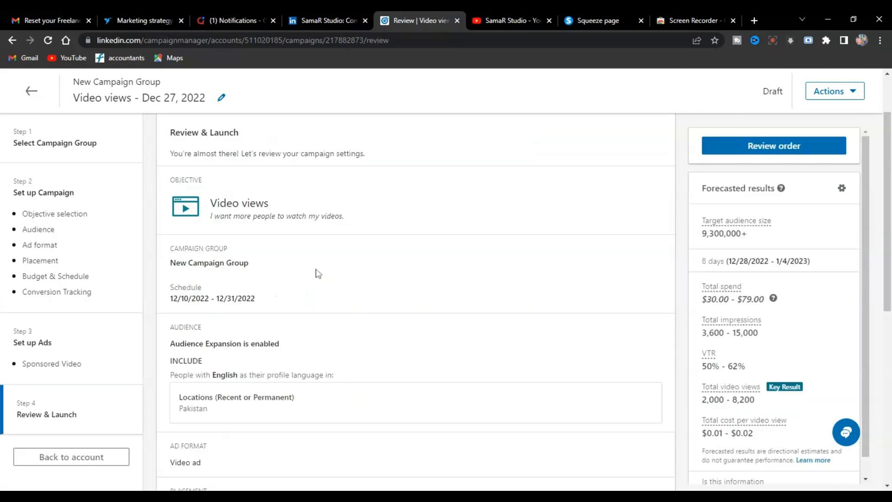
scroll(312, 269, "down", 5)
scroll(316, 270, "down", 2)
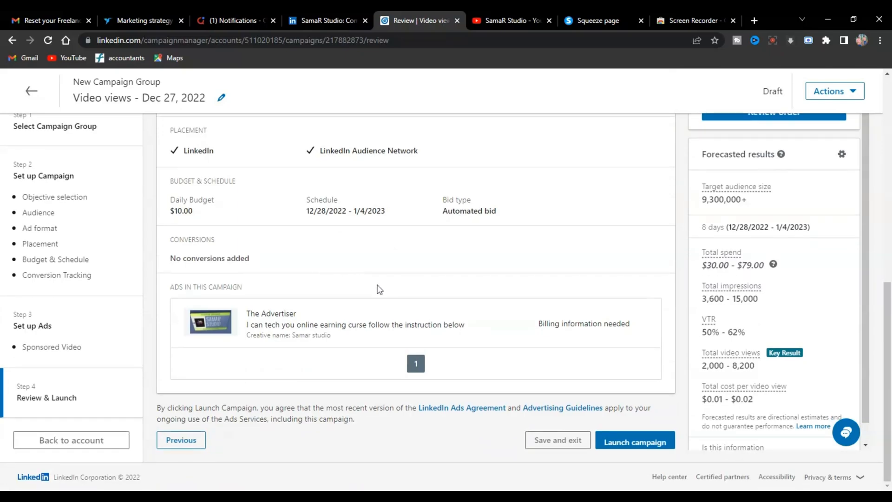
scroll(383, 288, "up", 8)
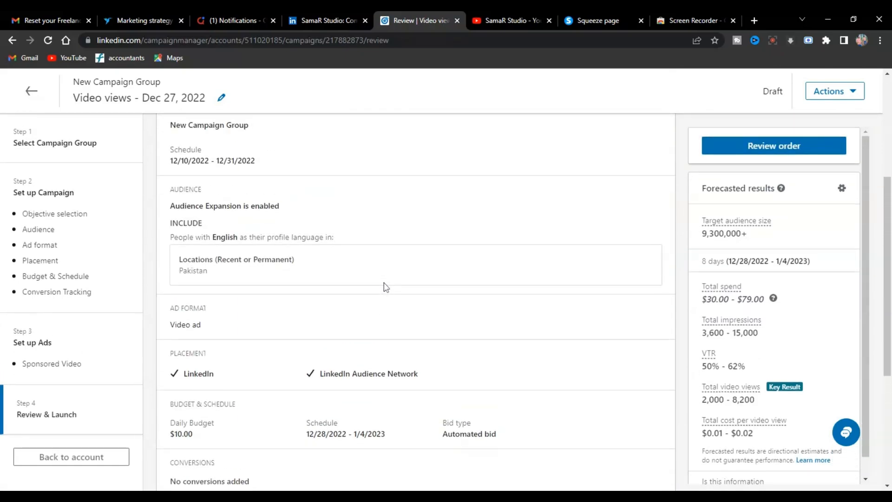
Open the campaign's order review, examine the billing explanation and the credit card payment form, and return to the campaign review
scroll(384, 287, "up", 2)
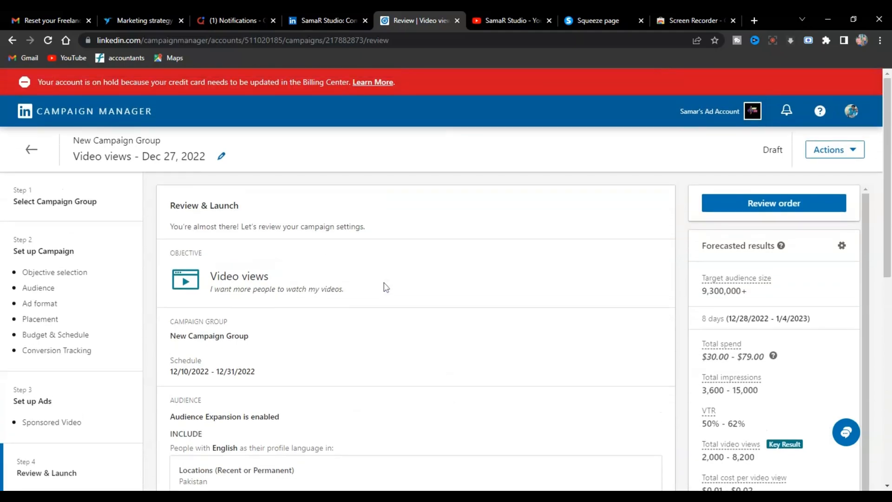
left_click(759, 203)
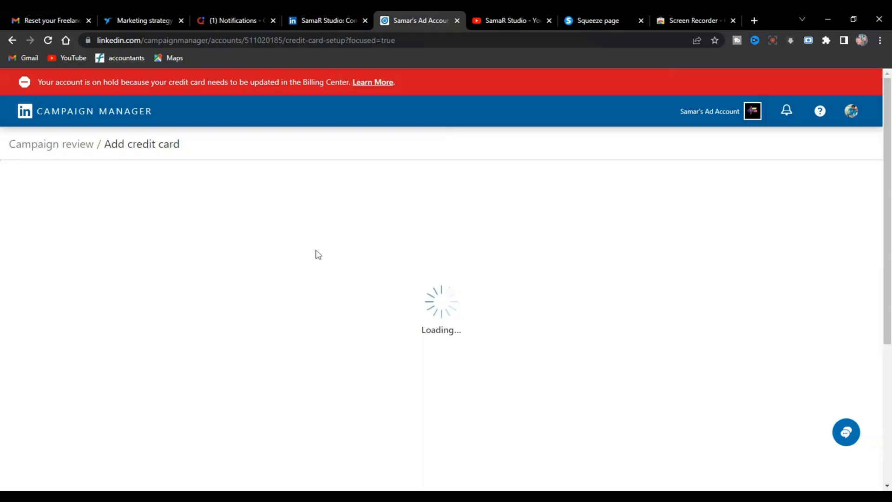
scroll(265, 267, "down", 3)
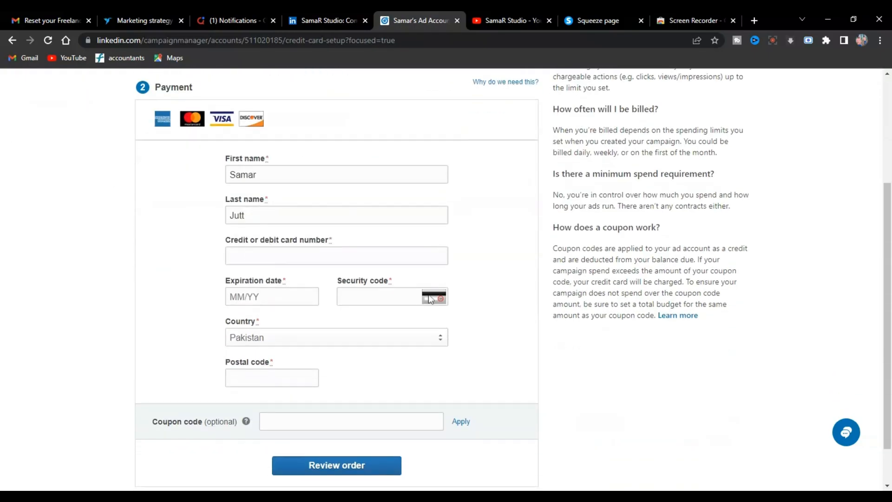
scroll(331, 347, "down", 1)
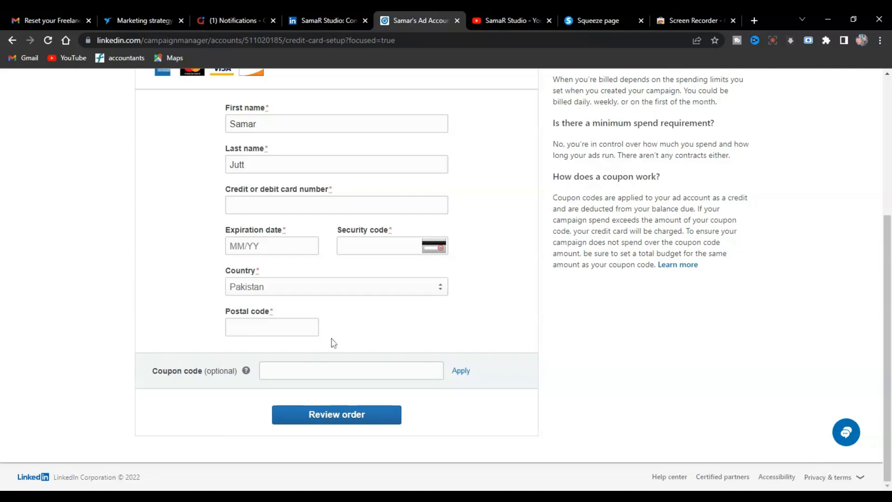
scroll(442, 358, "up", 4)
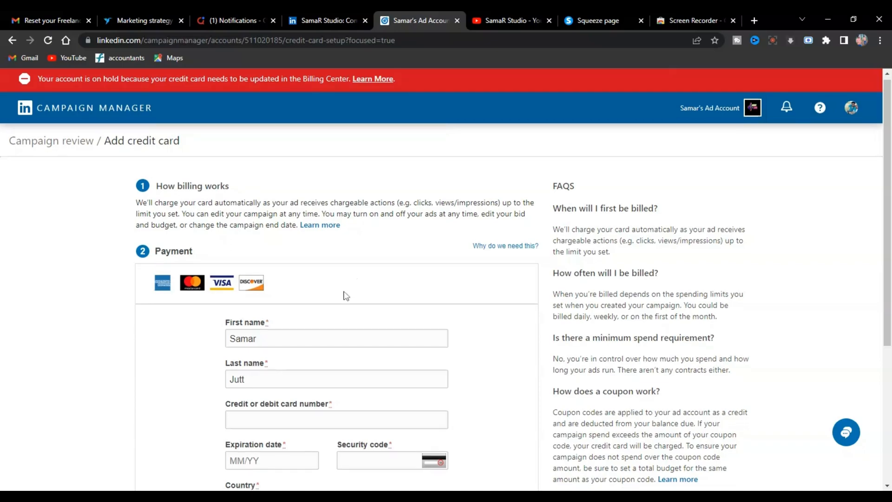
scroll(346, 295, "down", 2)
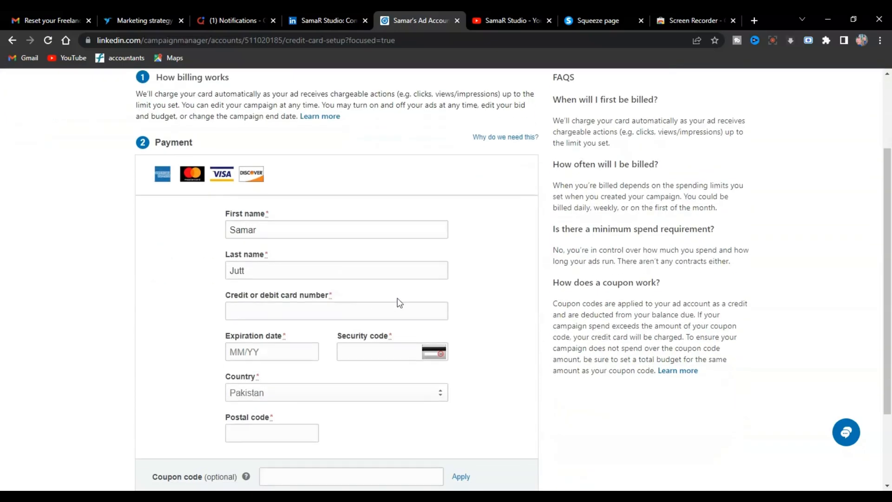
scroll(400, 302, "down", 2)
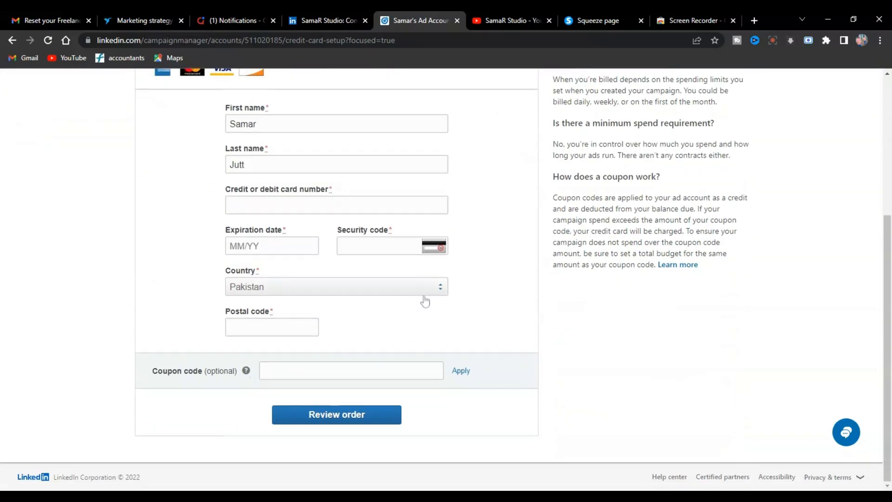
scroll(424, 300, "up", 4)
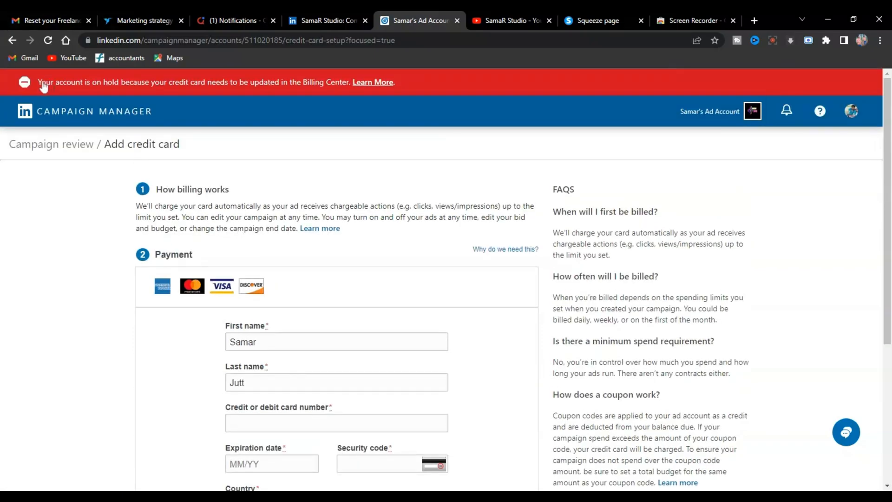
left_click(13, 40)
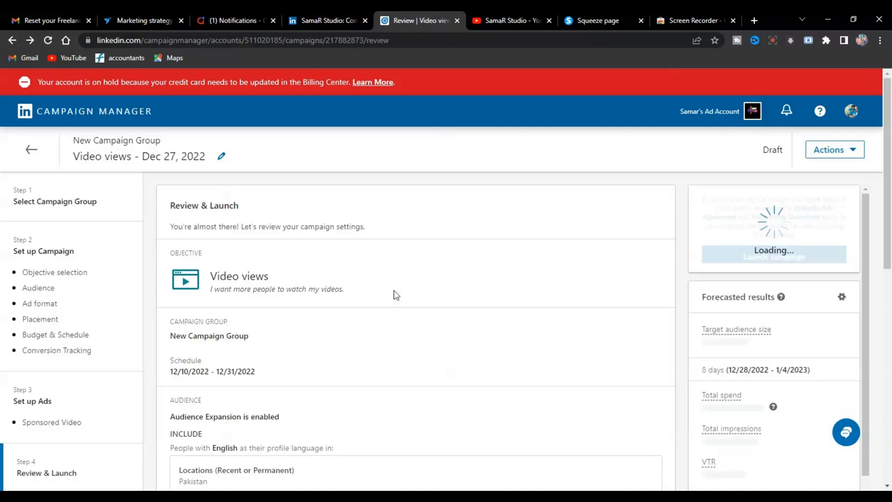
Examine the Review & Launch summary again, from the objective and audience through placement, budget and schedule to the ad and launch options
scroll(397, 295, "down", 2)
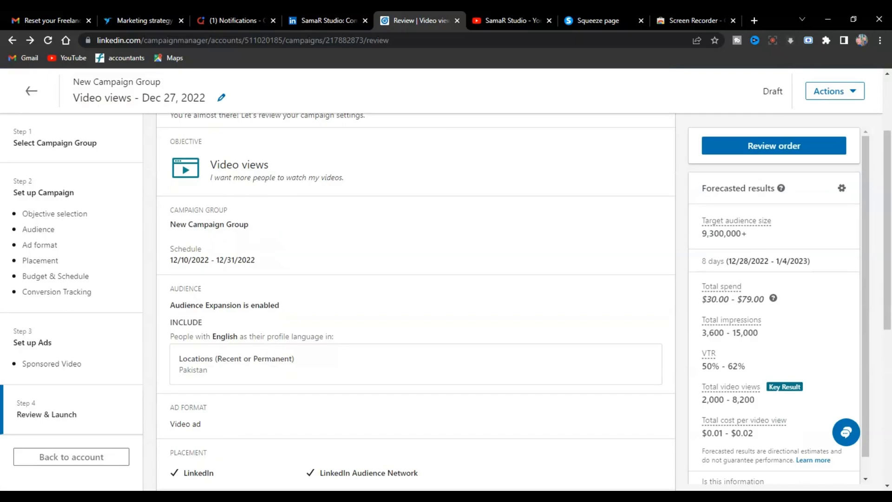
scroll(397, 284, "up", 2)
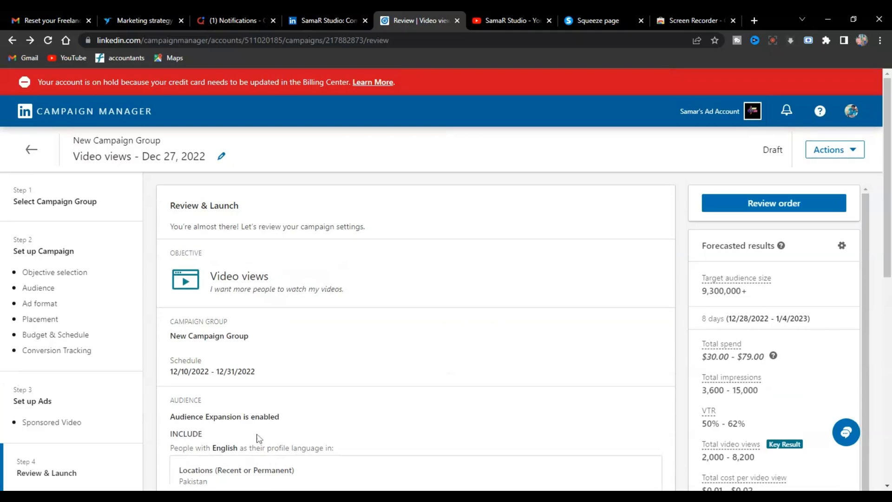
scroll(259, 438, "down", 4)
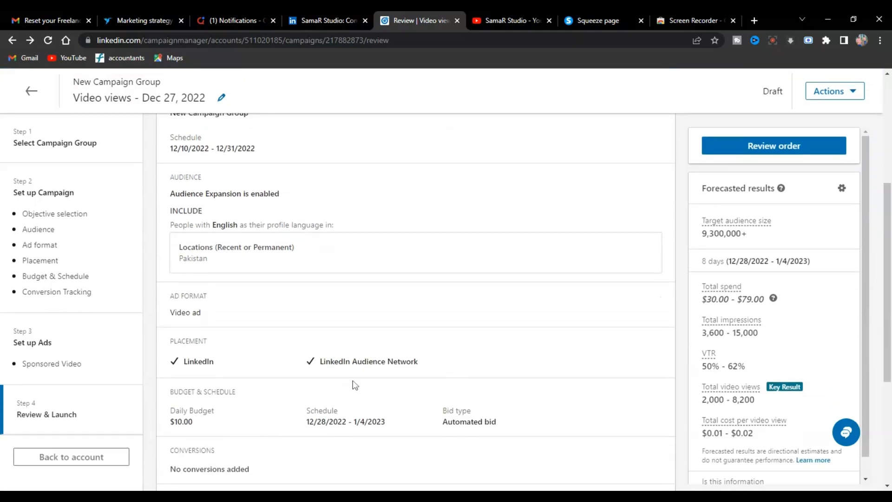
scroll(324, 328, "down", 2)
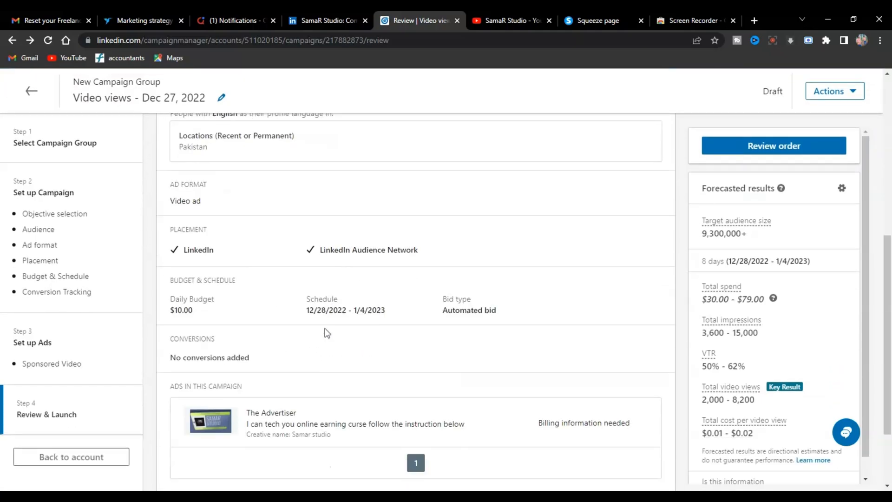
scroll(320, 374, "down", 2)
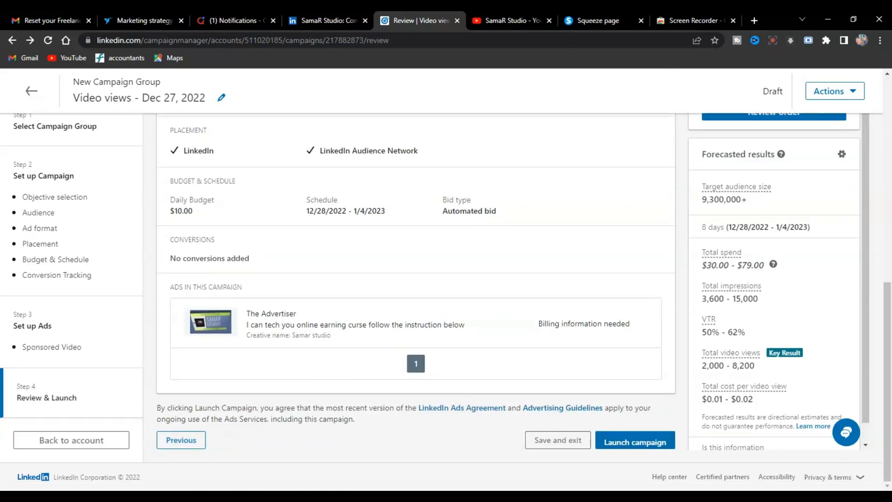
scroll(646, 365, "up", 5)
scroll(599, 369, "down", 5)
scroll(304, 259, "up", 10)
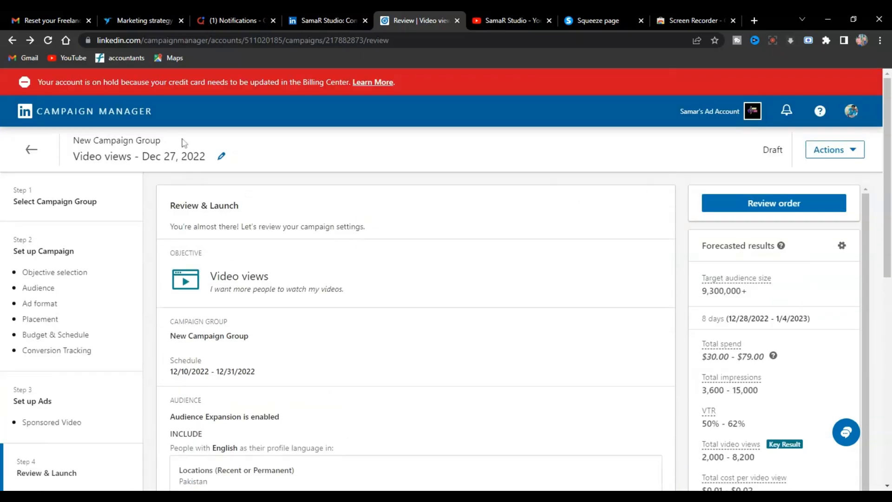
scroll(466, 299, "down", 1)
scroll(498, 282, "up", 1)
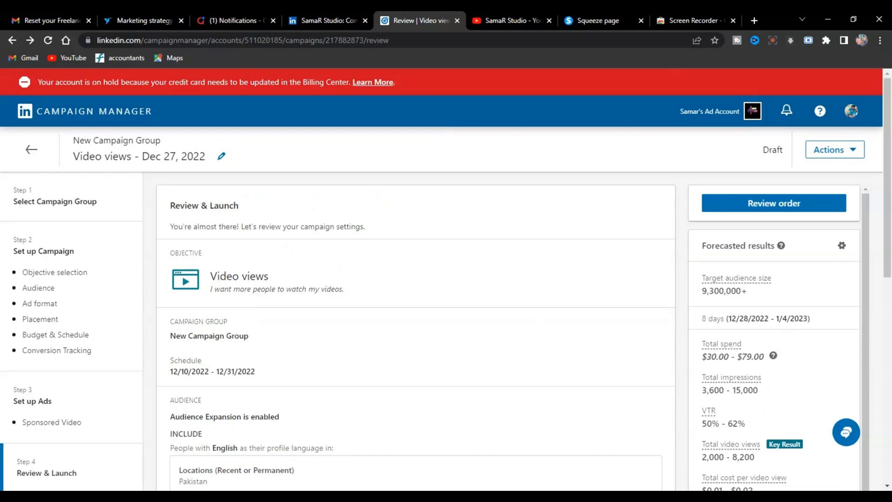